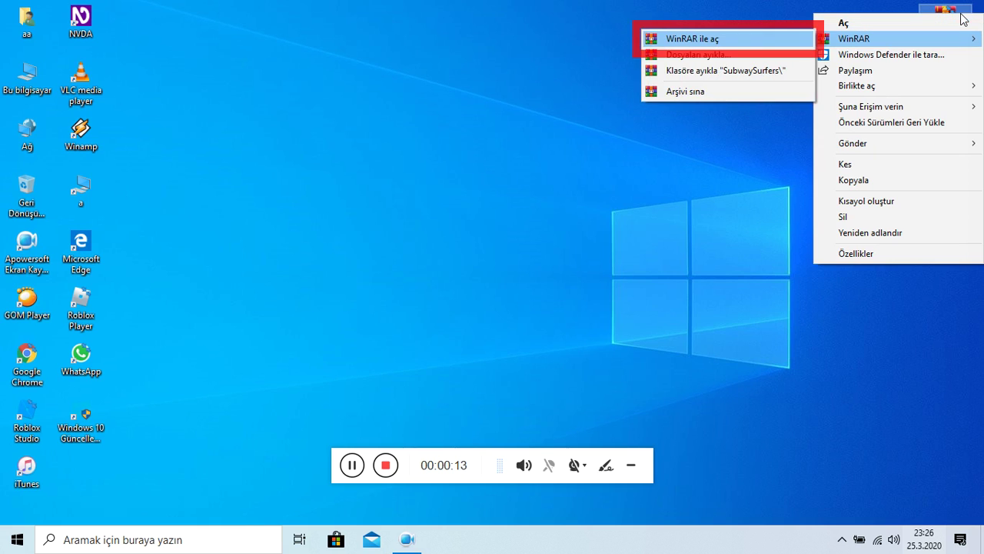
- Extract the SubwaySurfers archive on the desktop into its own "SubwaySurfers\" folder with WinRAR
key(Down)
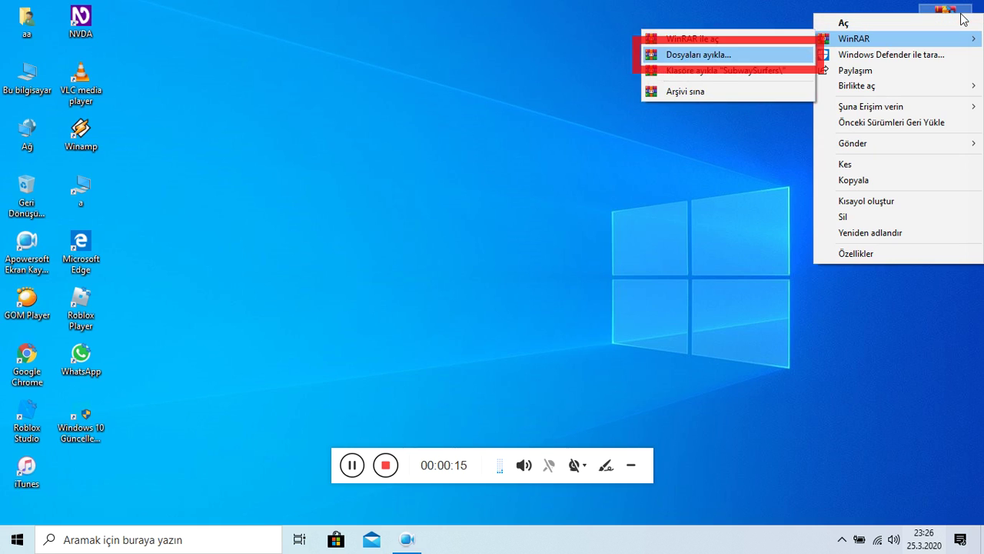
key(Down)
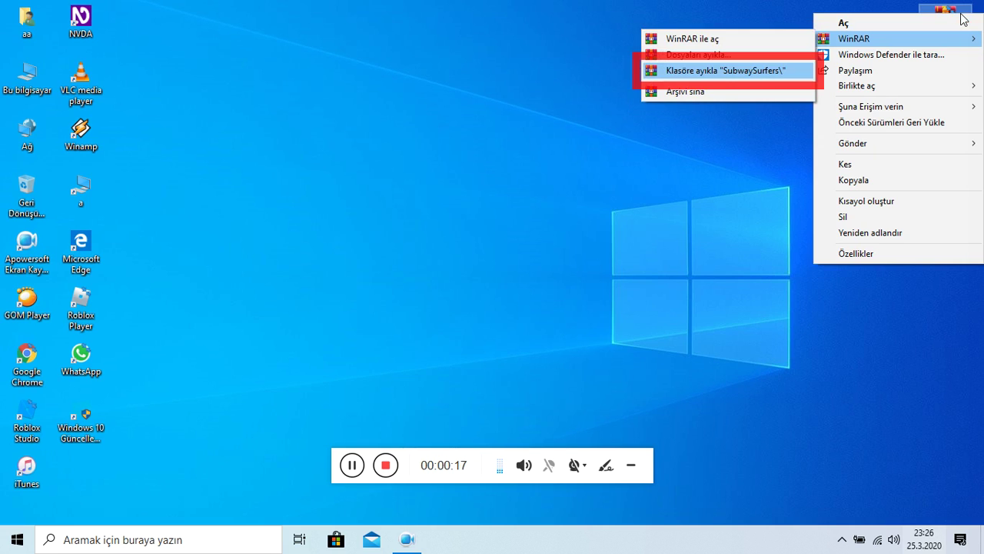
key(Return)
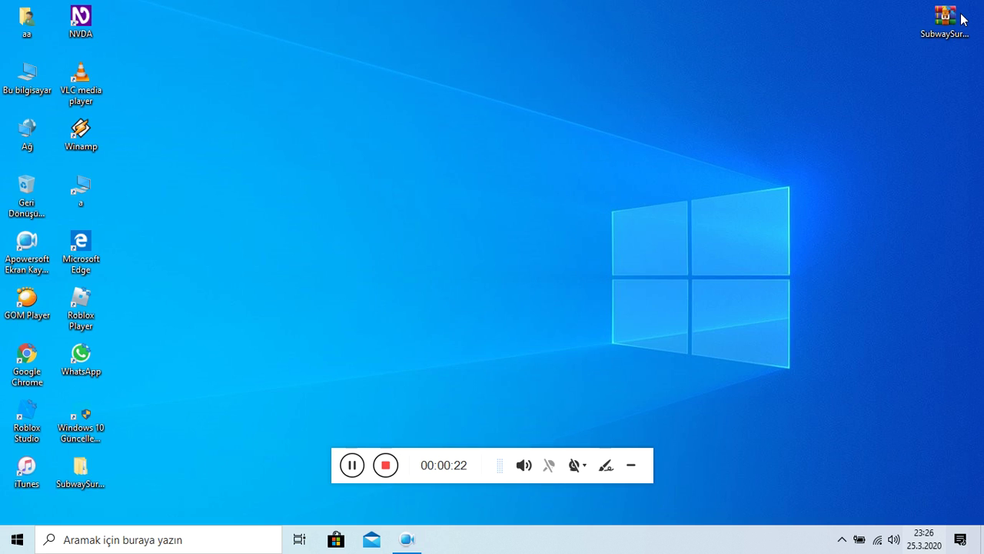
- Open the extracted SubwaySurfers folder on the desktop and go into its SubwaySurfers subfolder
click(961, 22)
key(n)
key(Down)
key(Down)
key(Down)
key(Down)
key(Down)
key(Down)
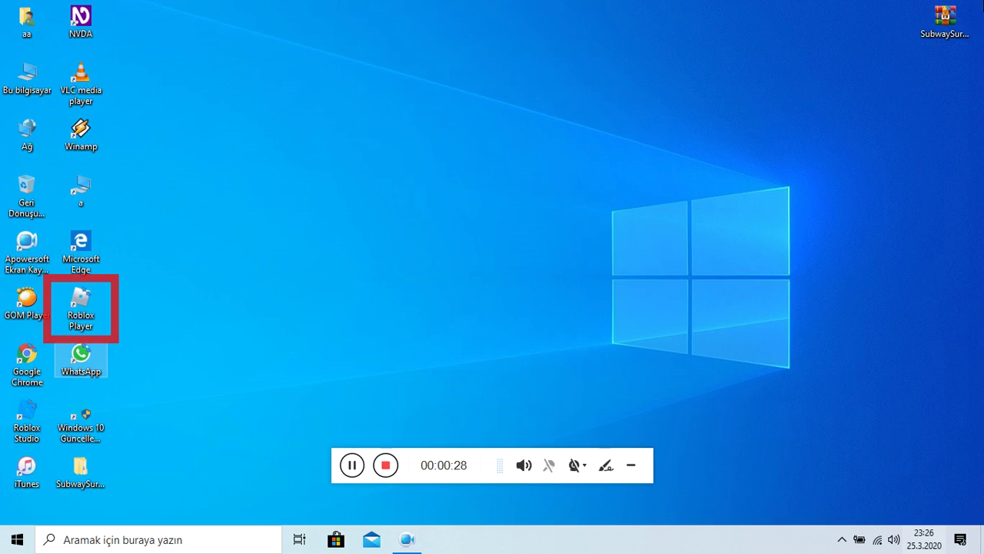
key(Down)
key(Down)
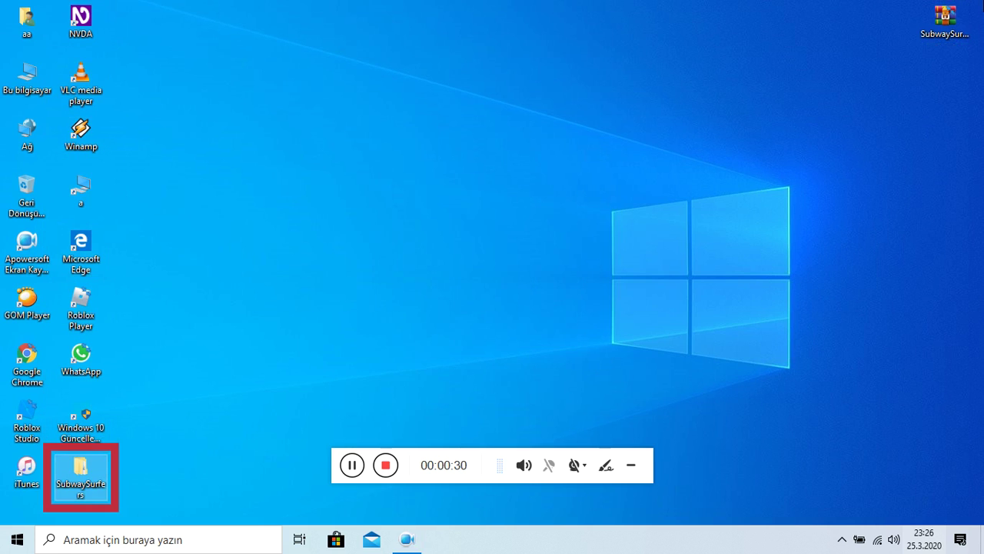
key(Return)
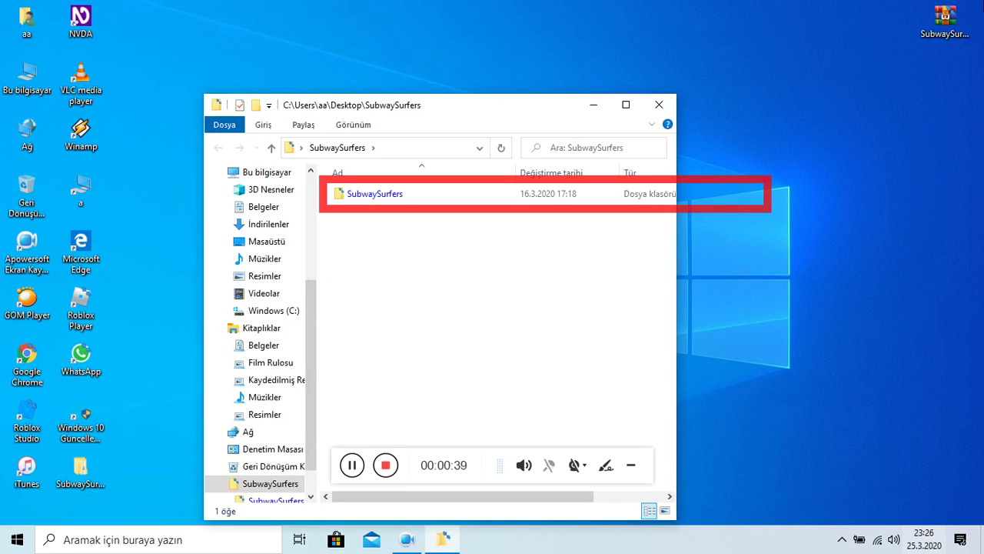
double_click(376, 194)
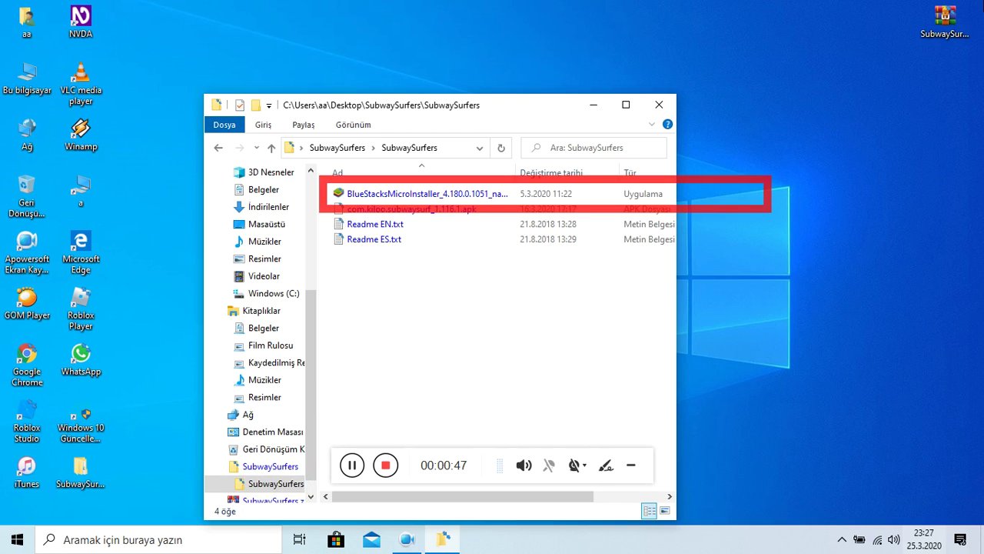
- Run the BlueStacksMicroInstaller application from the extracted files and start the BlueStacks 4 installation
key(Down)
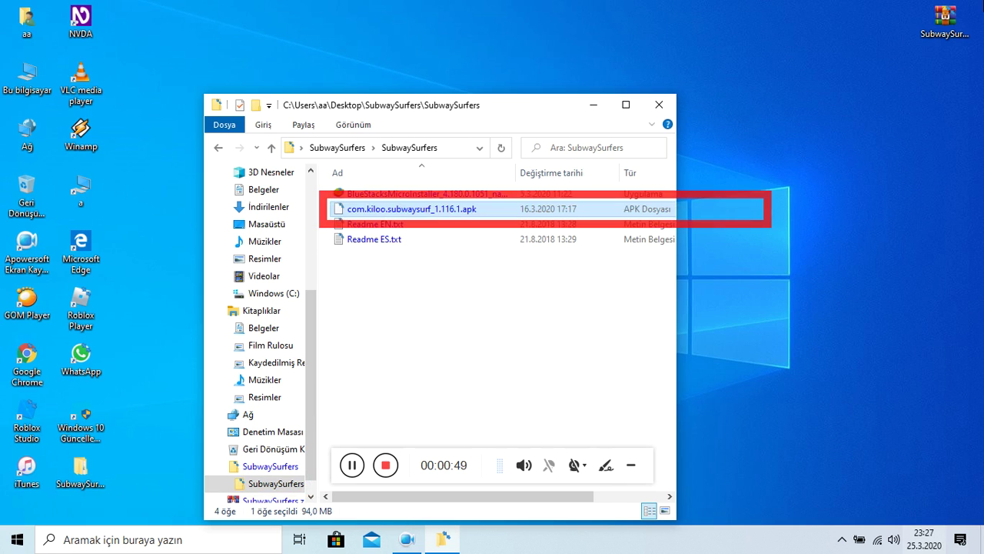
key(Down)
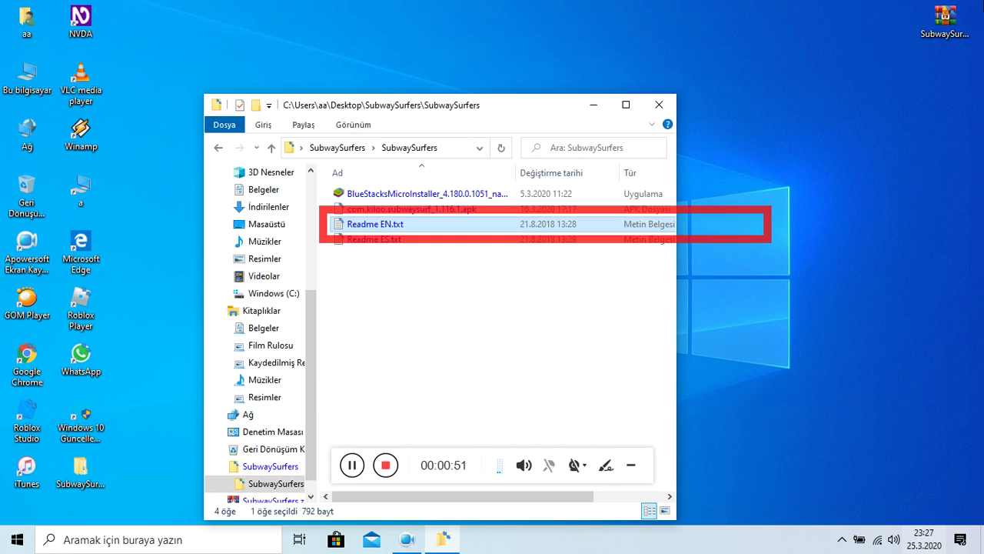
key(Down)
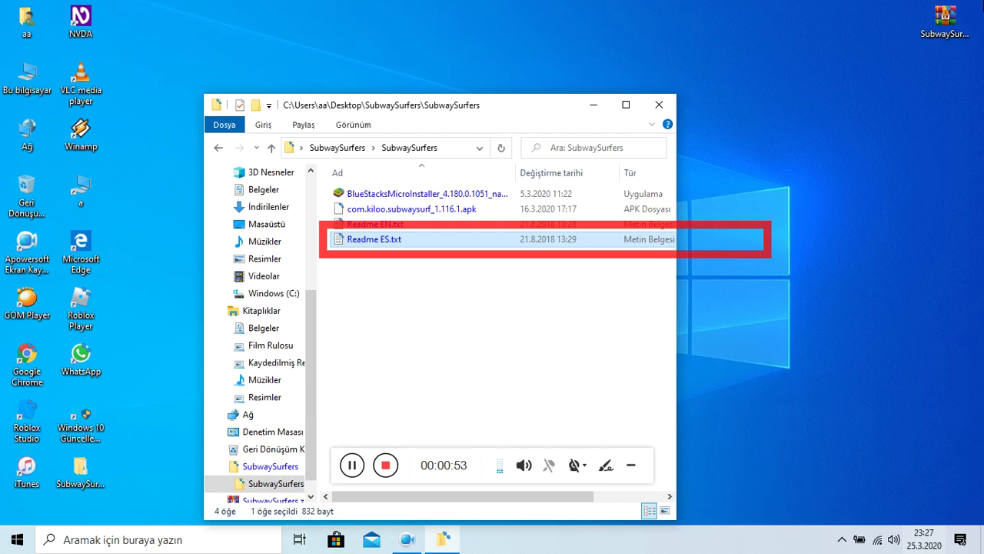
key(Up)
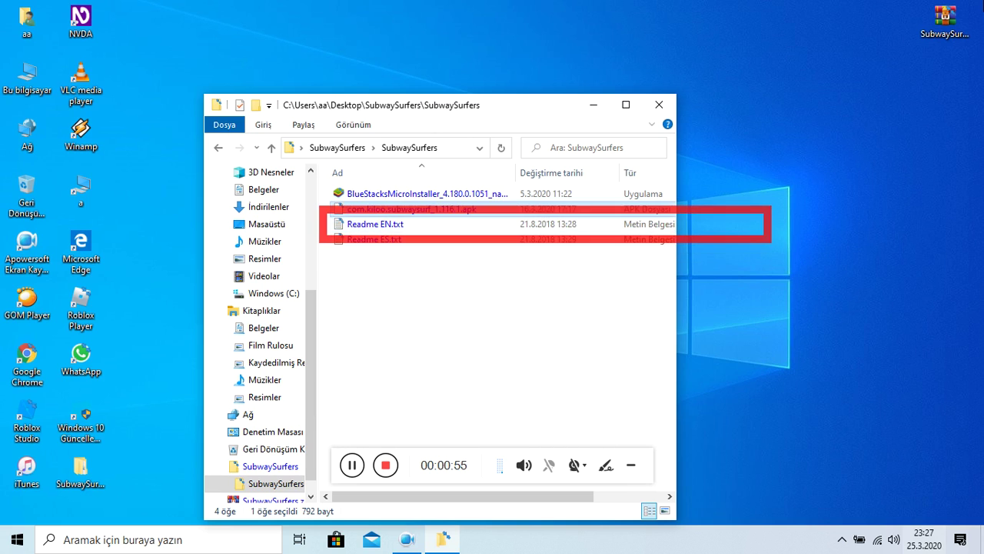
key(Up)
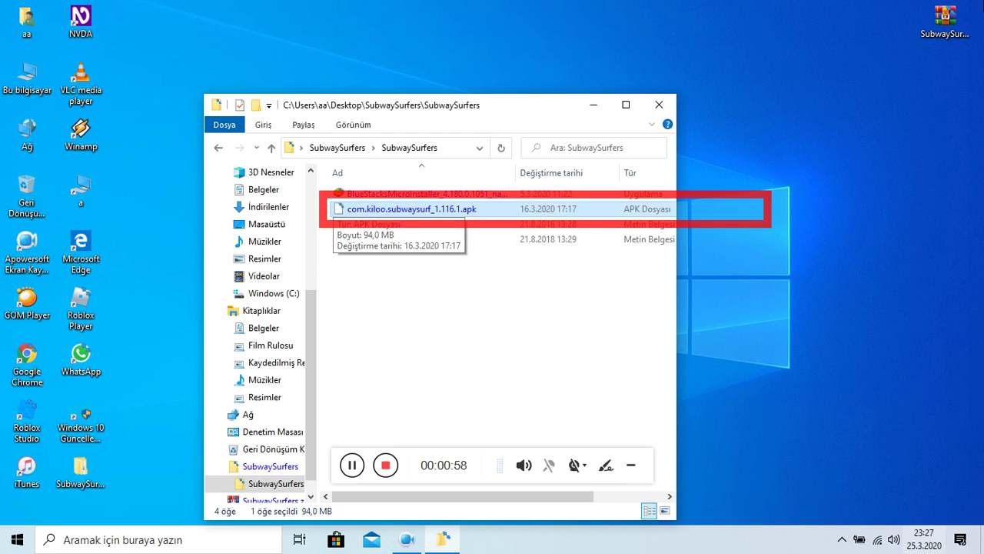
key(Up)
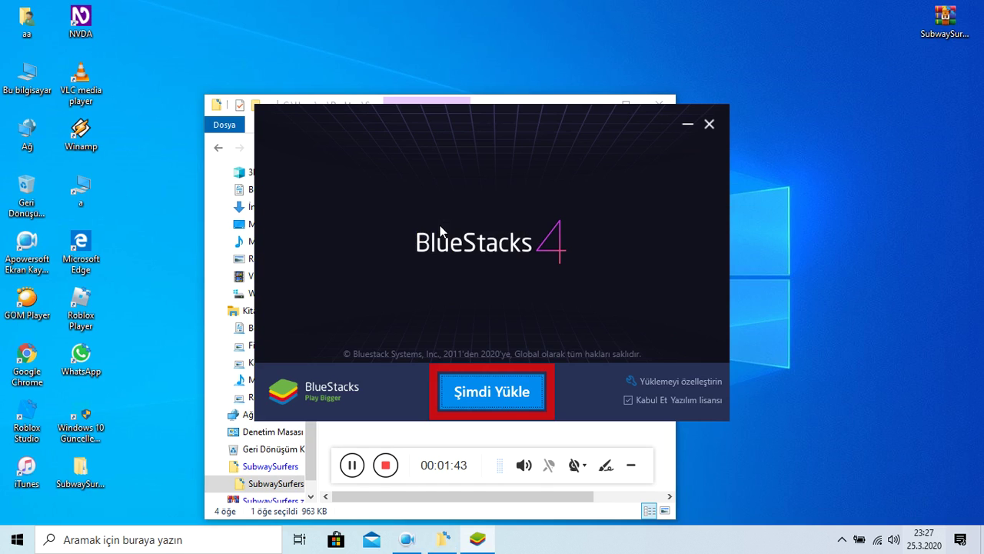
key(Return)
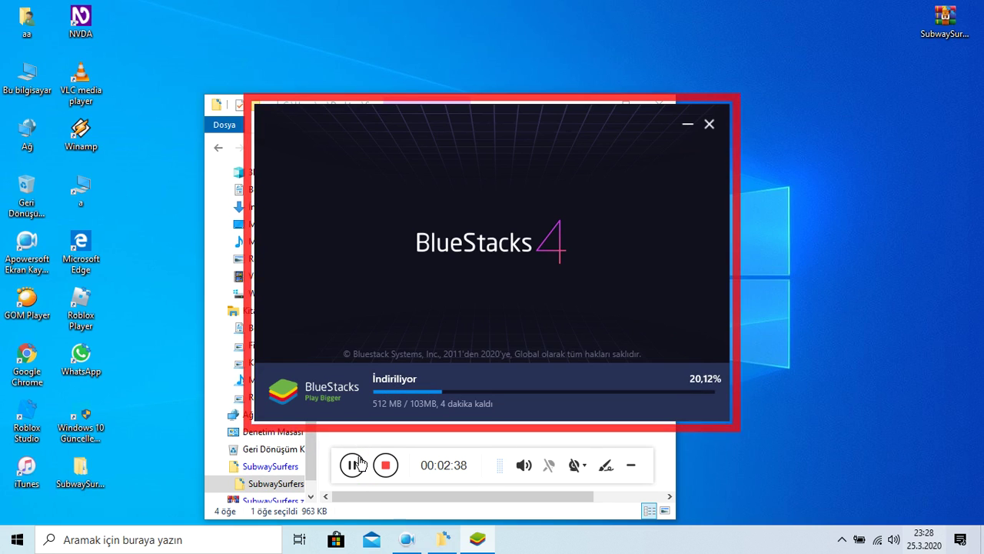
click(360, 461)
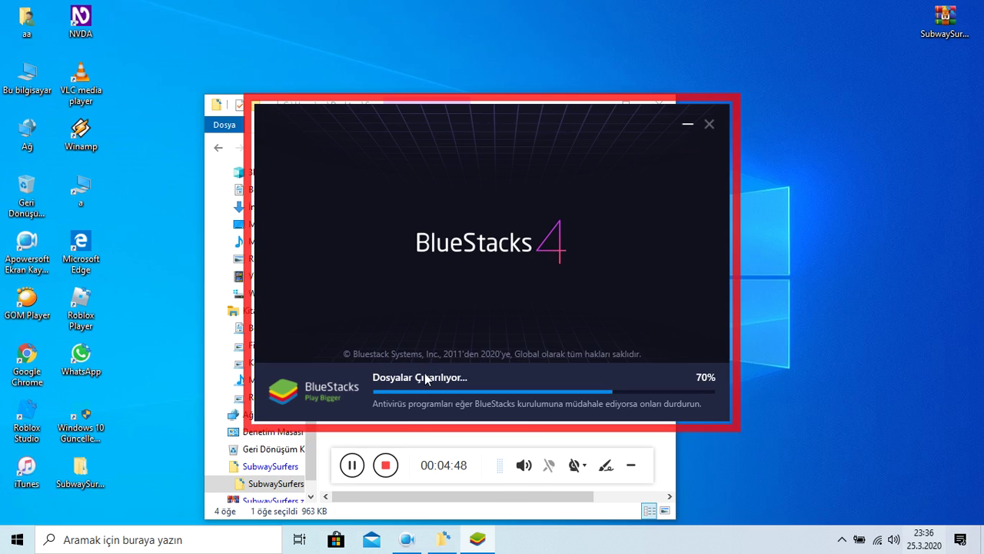
key(insert+n)
key(Down)
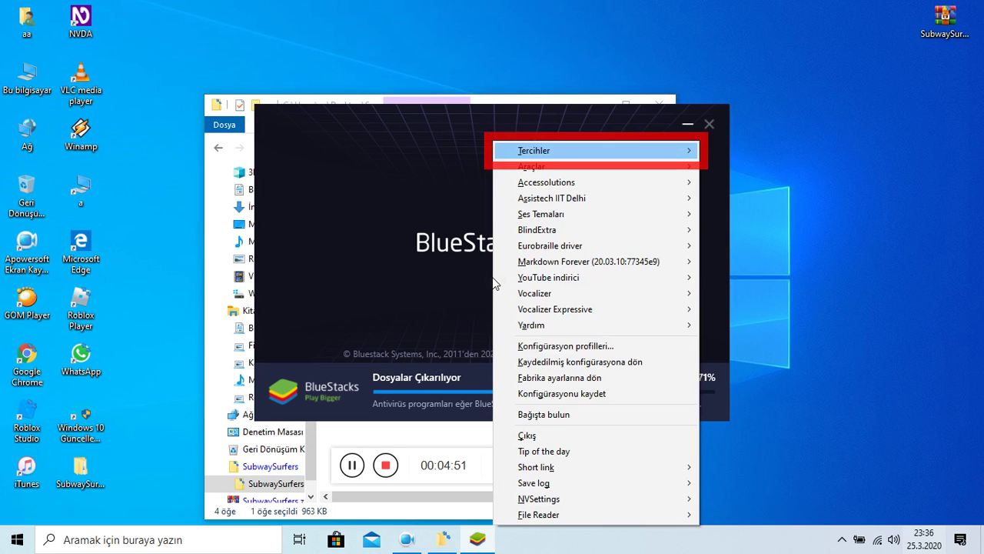
key(Down)
key(Down)
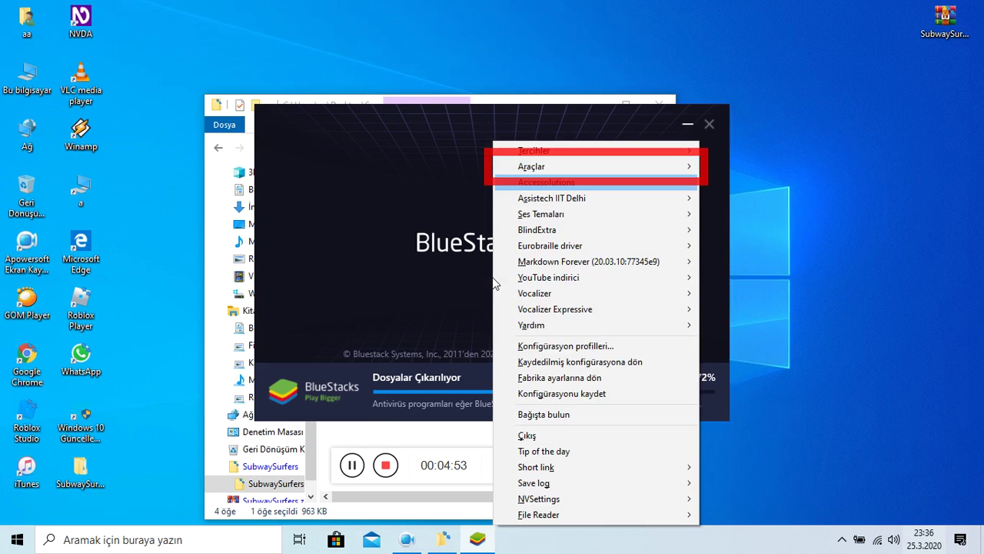
key(Down)
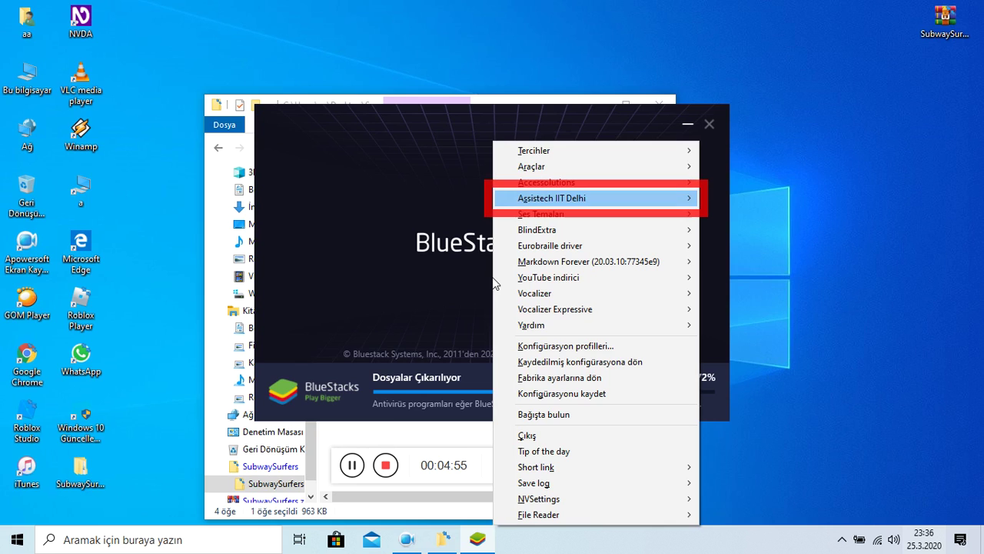
key(Down)
key(Down)
key(Down)
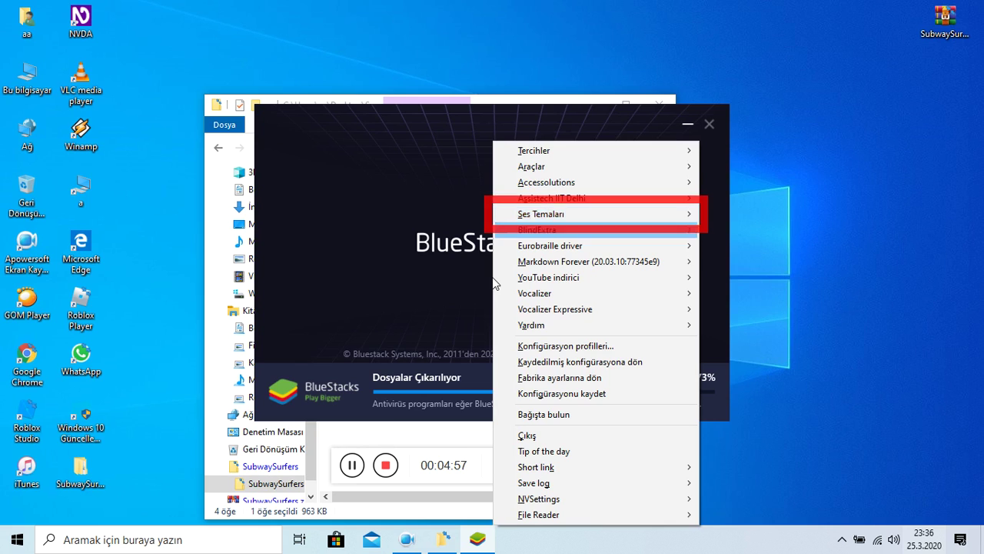
key(Down)
key(Down)
key(Down)
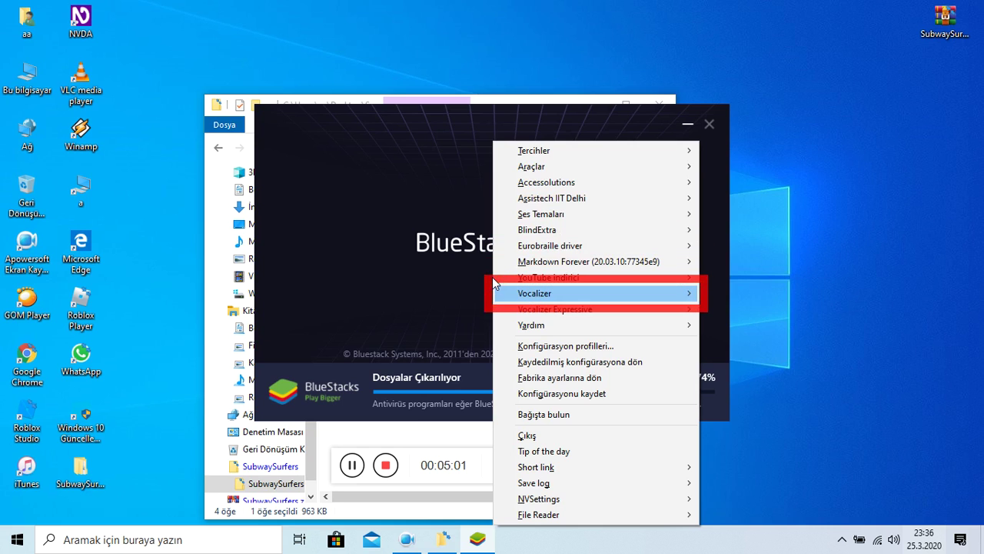
key(Down)
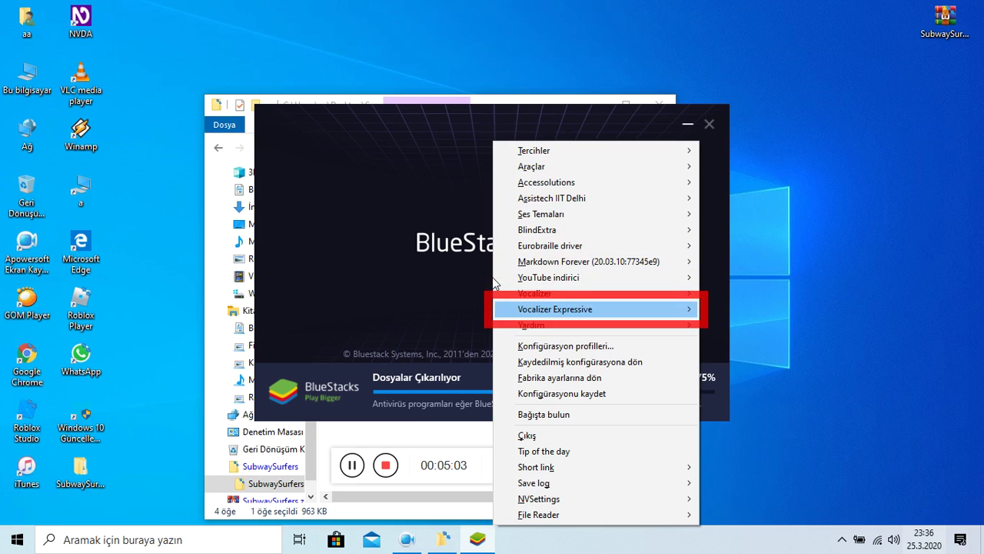
key(Escape)
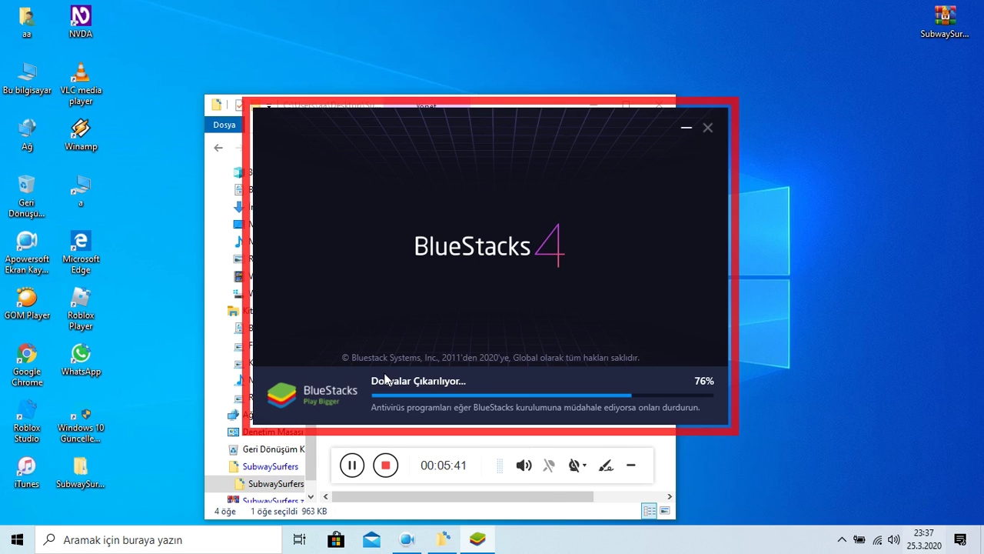
key(Insert+n)
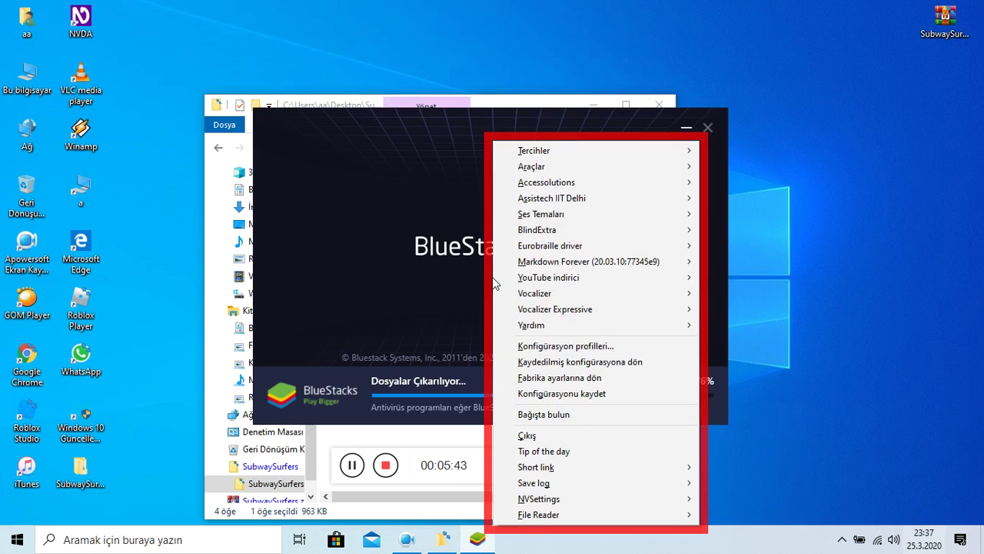
key(Up)
key(Up)
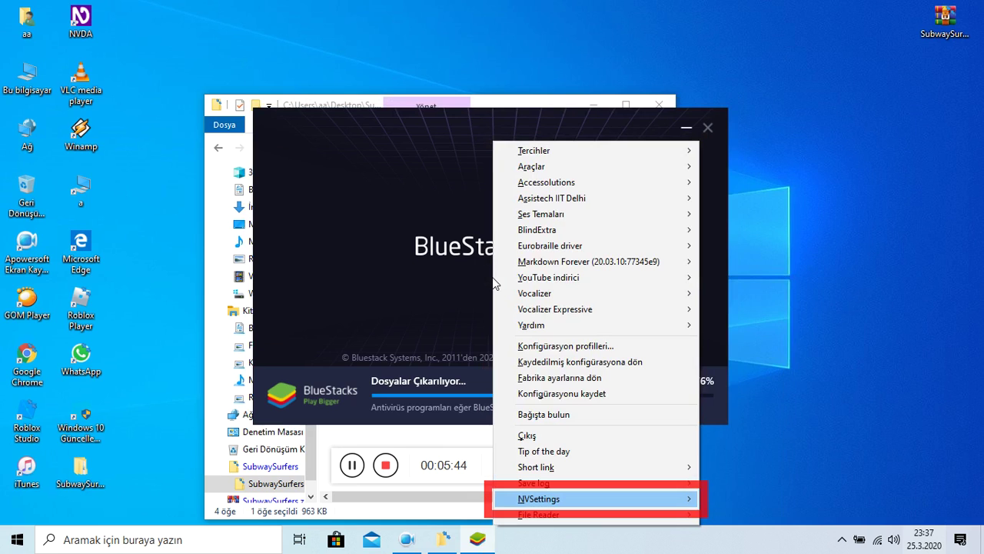
key(Up)
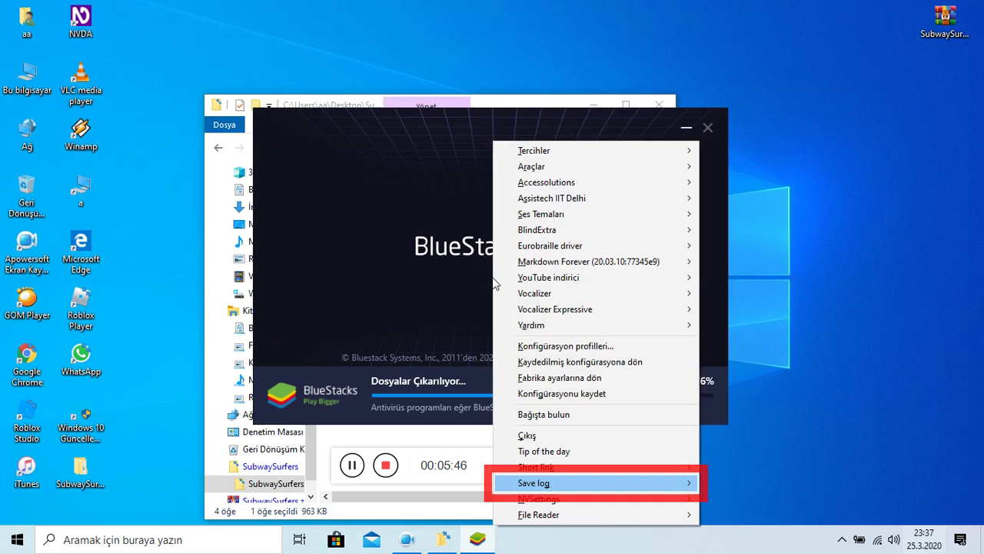
key(Up)
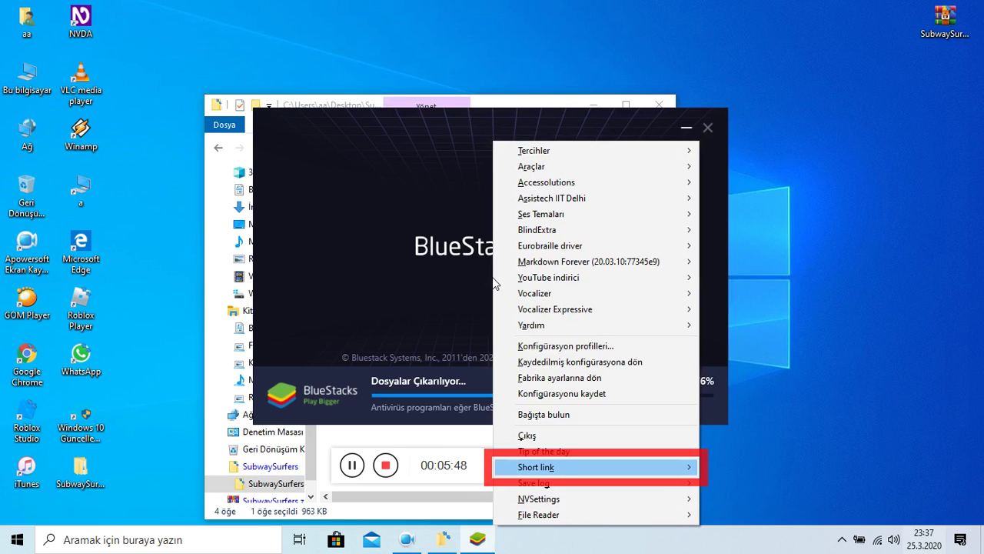
key(Up)
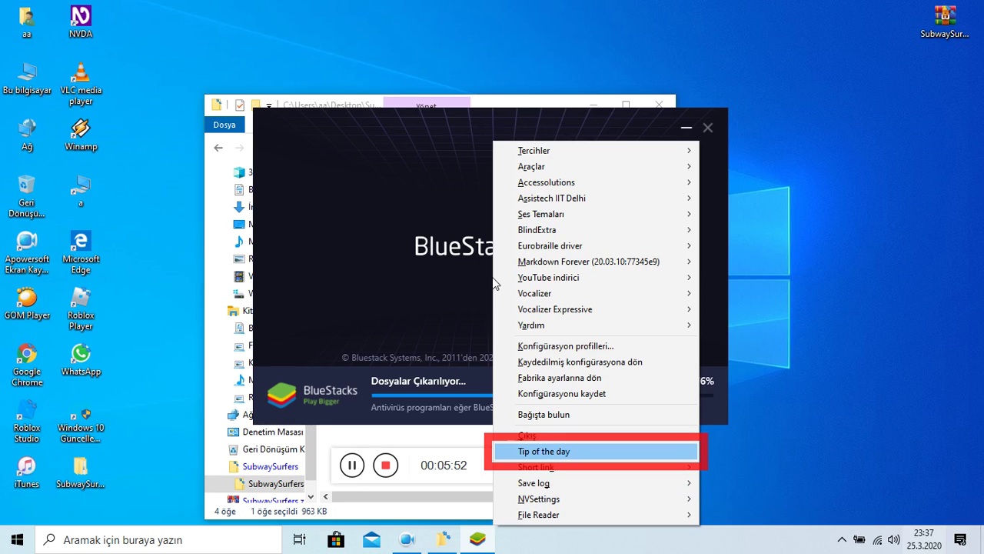
key(Up)
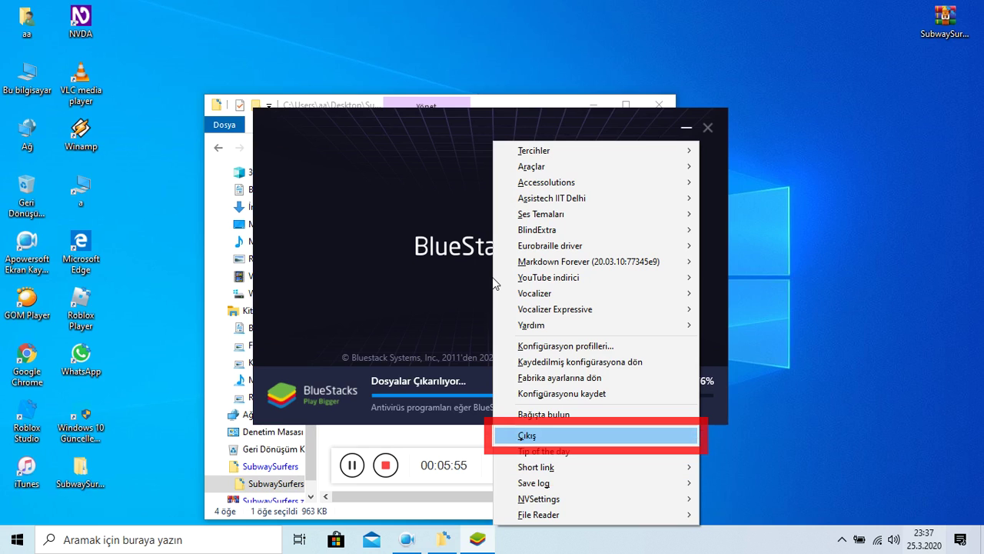
key(Up)
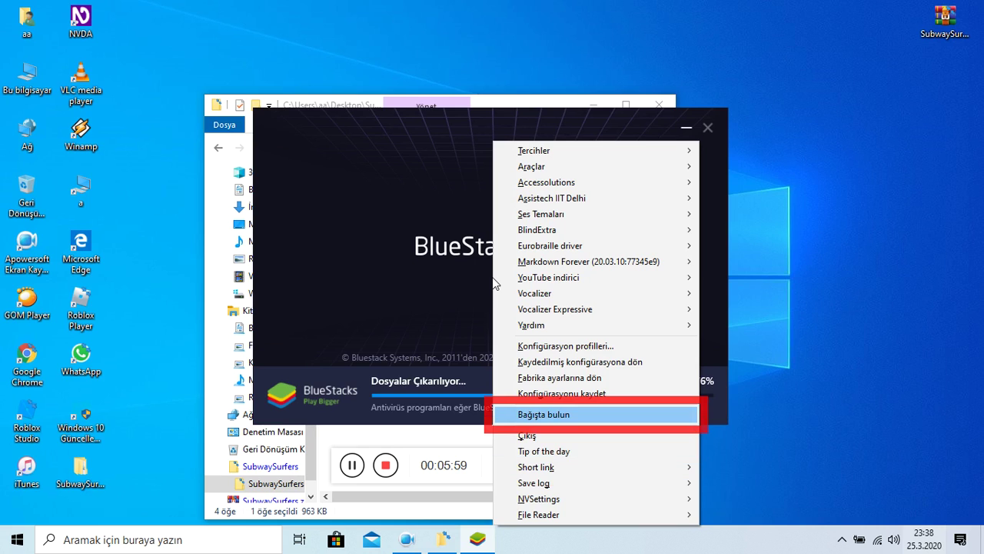
key(Escape)
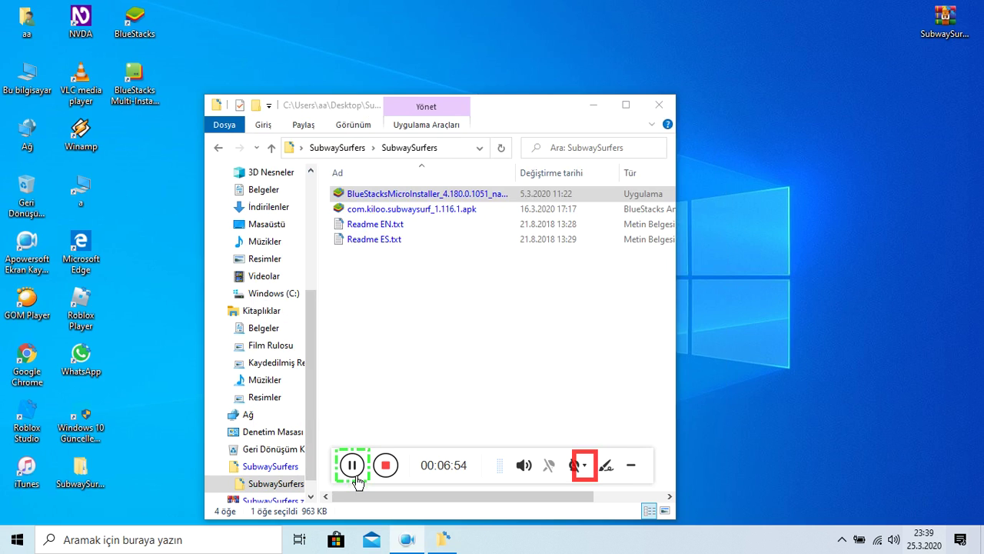
- Open com.kiloo.subwaysurf_1.116.1.apk from the SubwaySurfers folder to install the game in BlueStacks
click(406, 358)
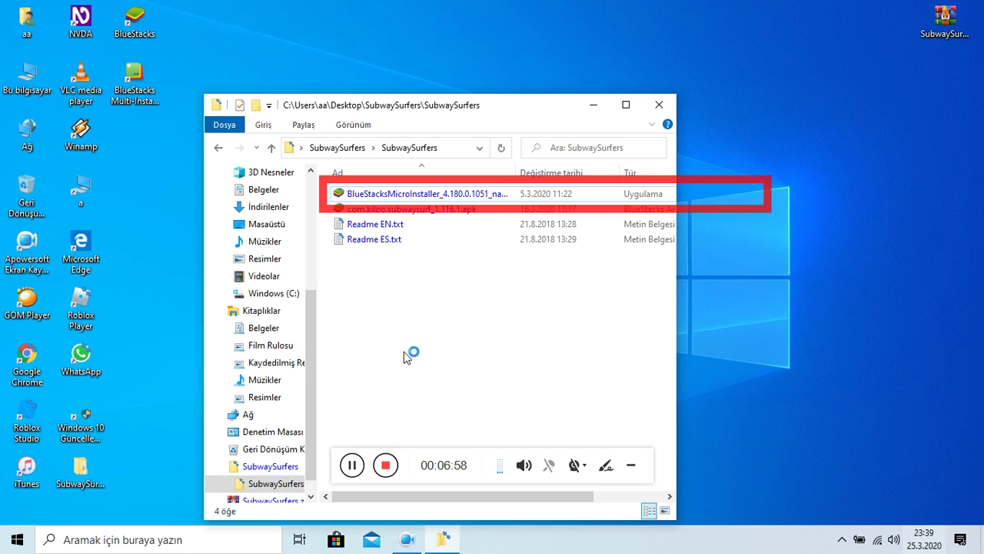
key(Down)
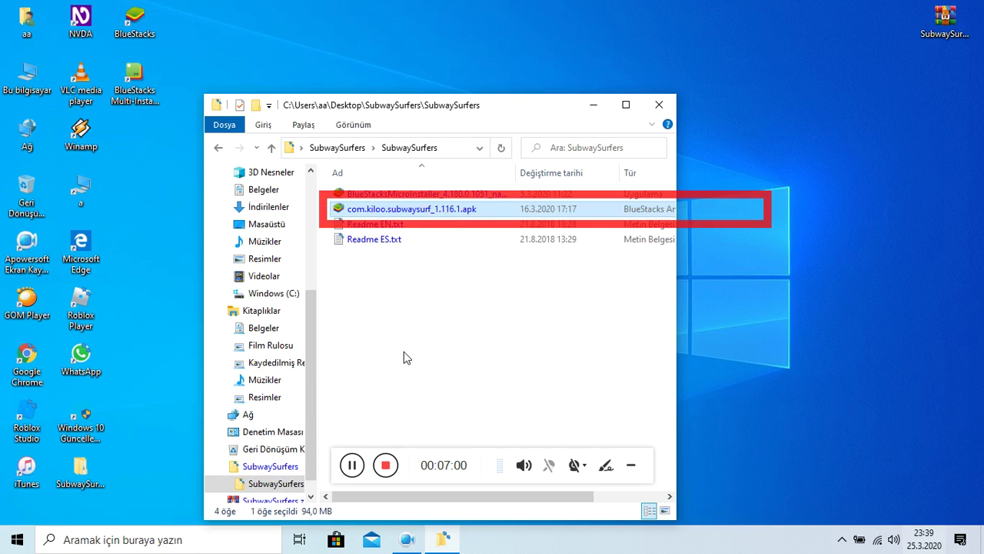
key(Return)
key(Down)
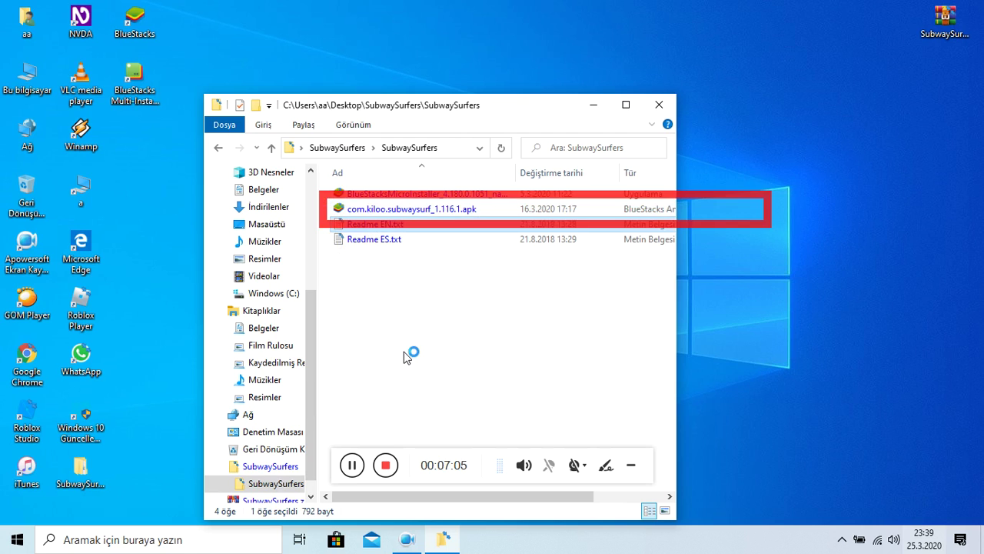
key(Up)
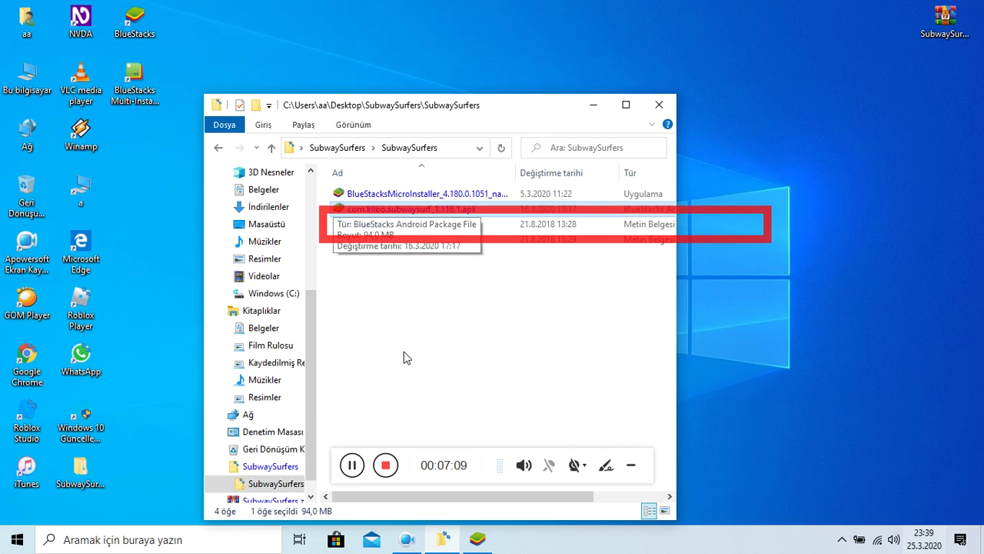
key(Up)
key(Down)
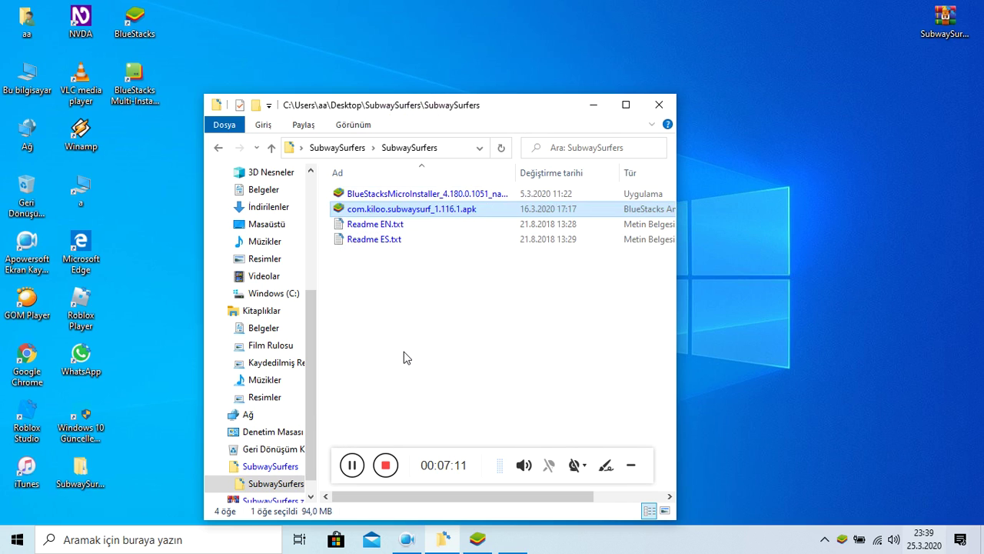
- Open com.kiloo.subwaysurf_1.116.1.apk from the SubwaySurfers folder again so that BlueStacks launches and installs the game
key(Return)
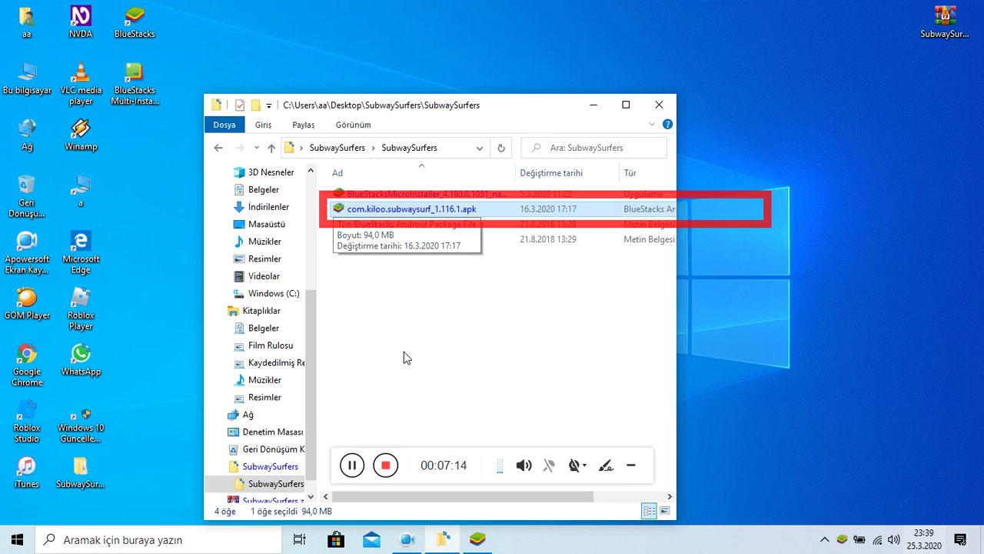
key(Down)
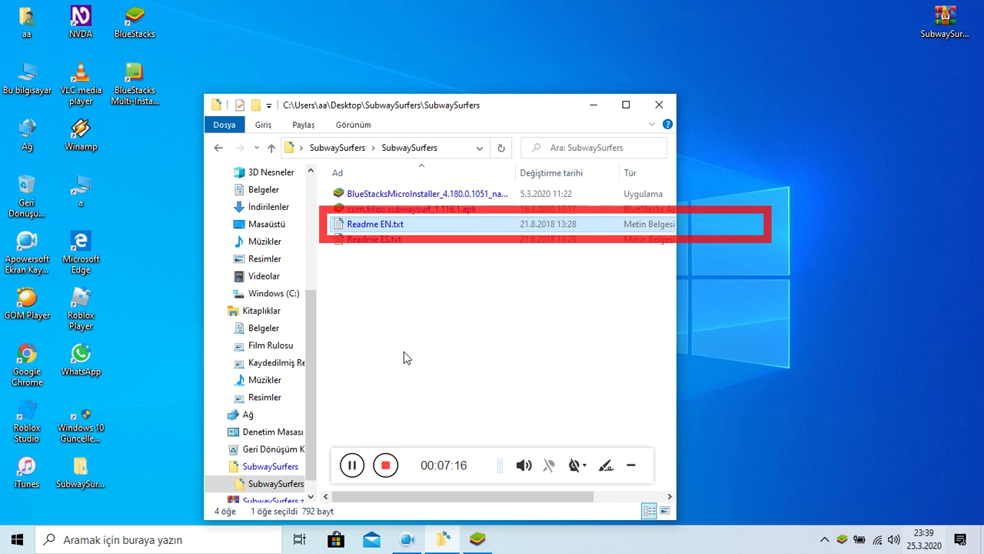
key(Up)
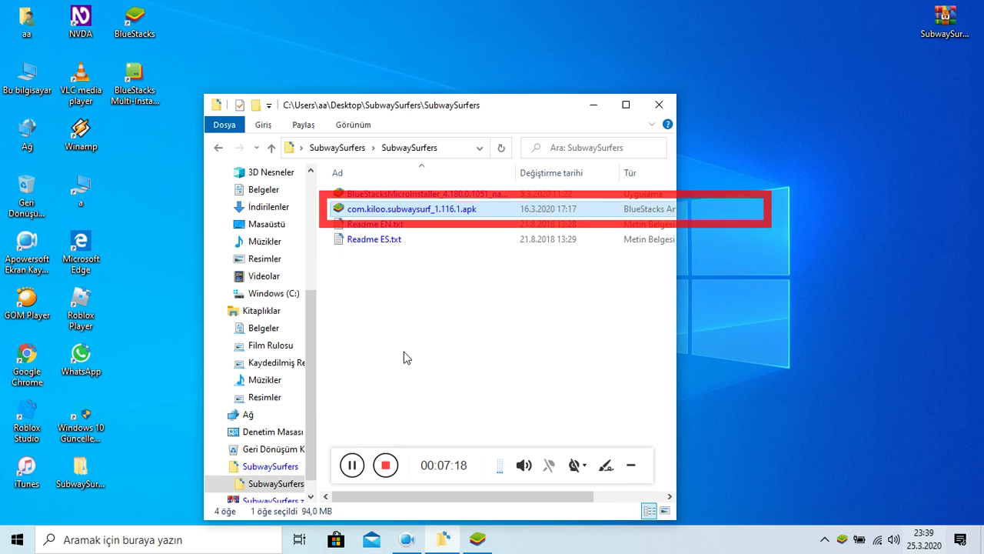
key(Return)
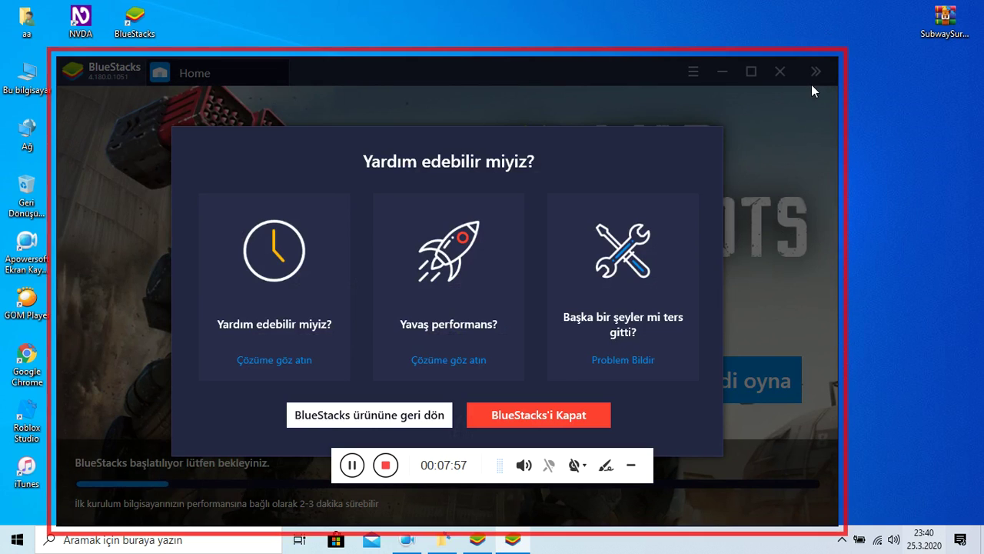
- Dismiss the BlueStacks help dialog and close the SubwaySurfers folder window
key(Escape)
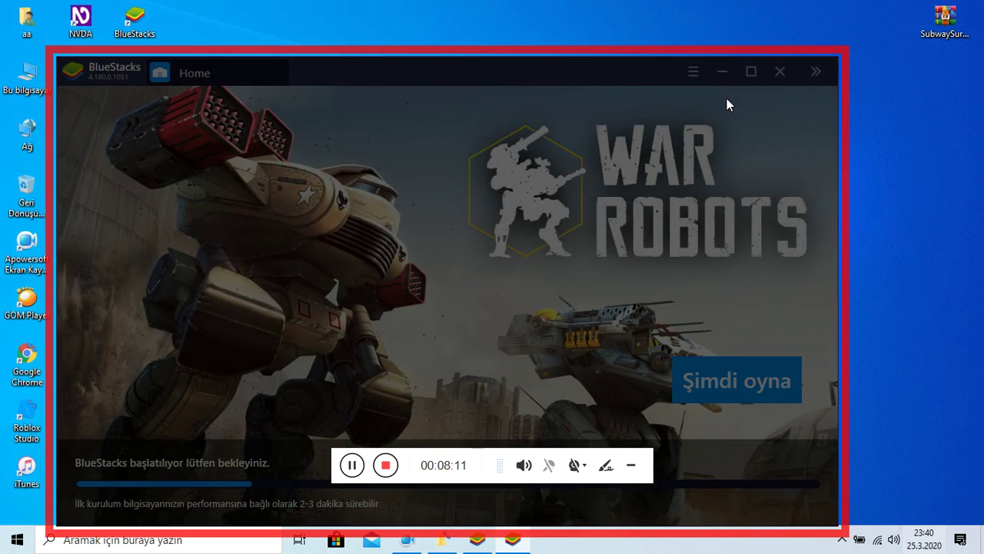
key(alt+Tab)
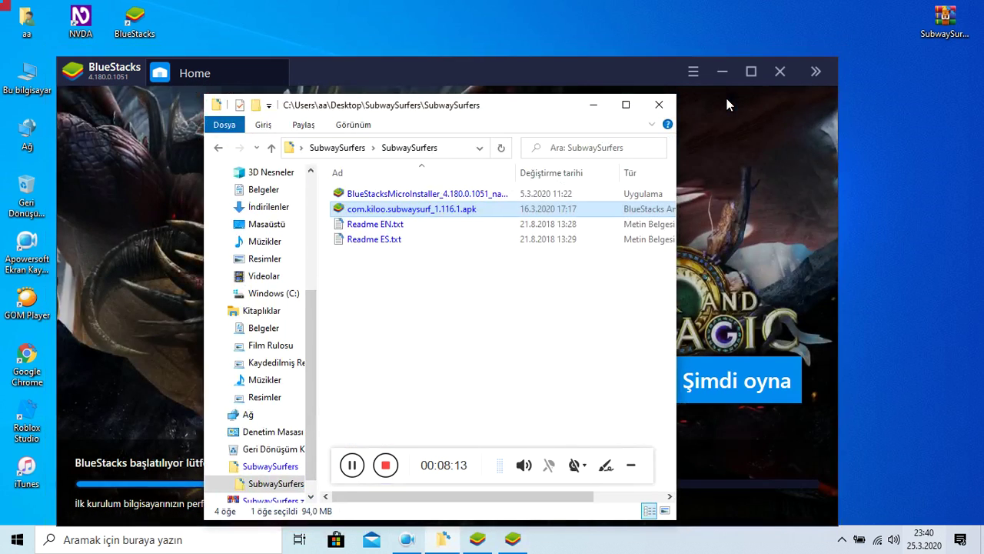
key(Down)
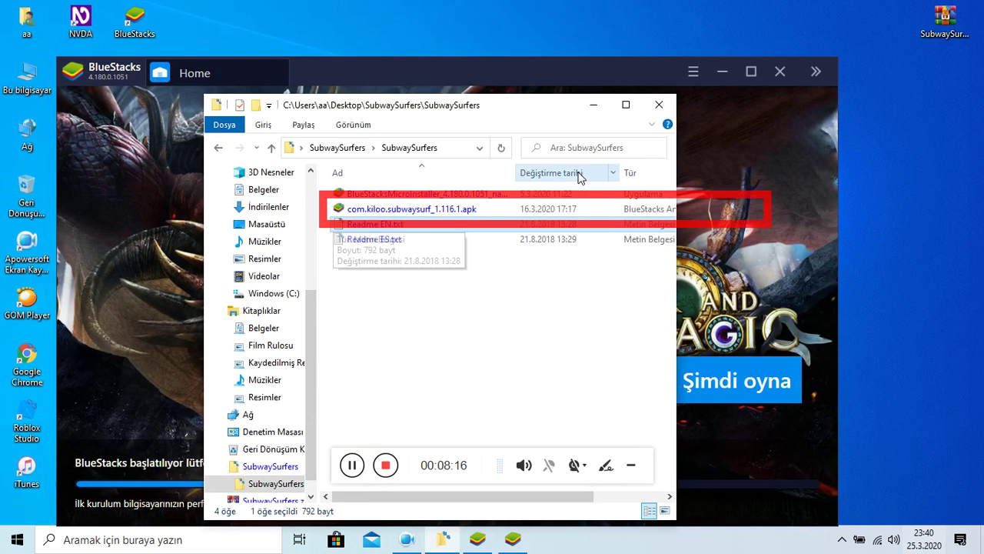
key(Up)
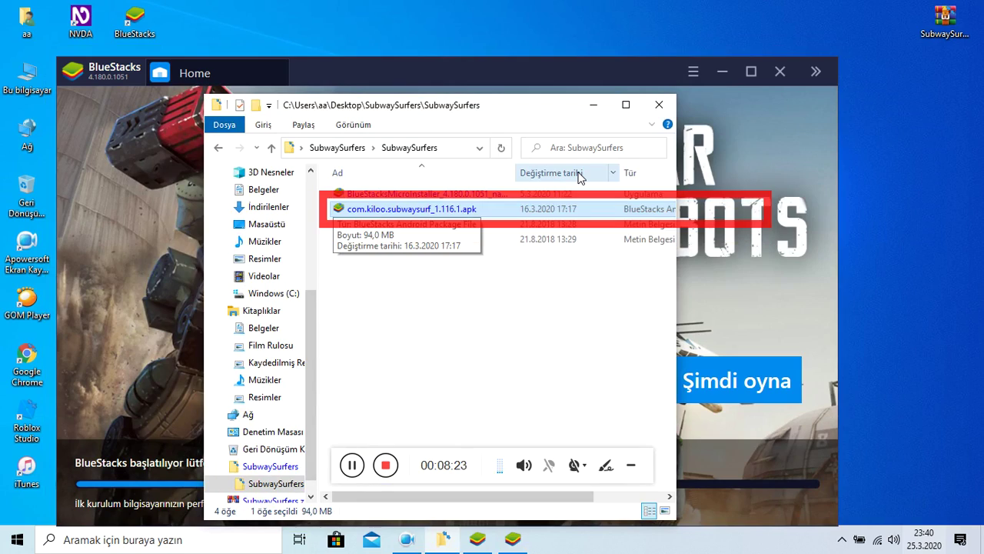
key(alt+F4)
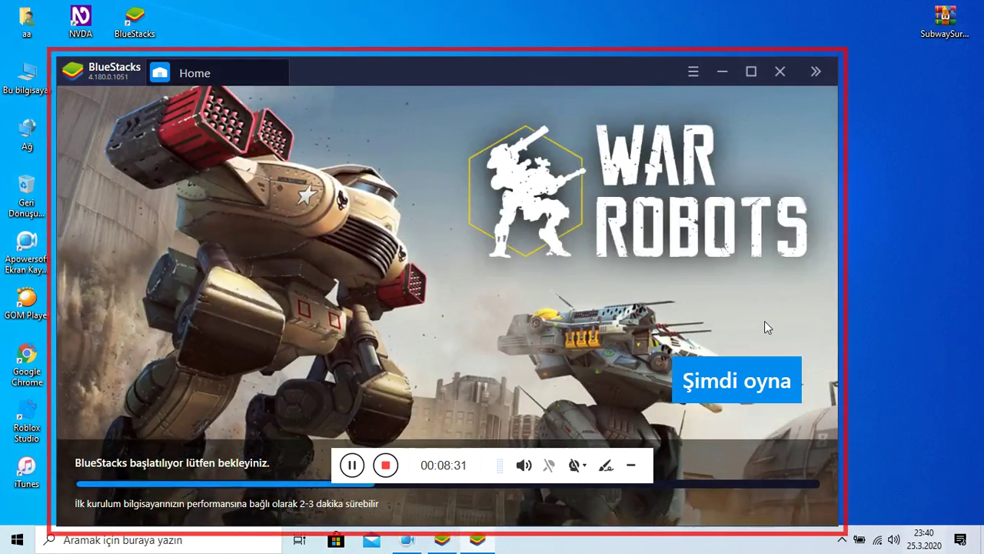
- Choose Şimdi oyna for War Robots on the BlueStacks loading screen and request Problem Bildir in the help dialog
click(752, 374)
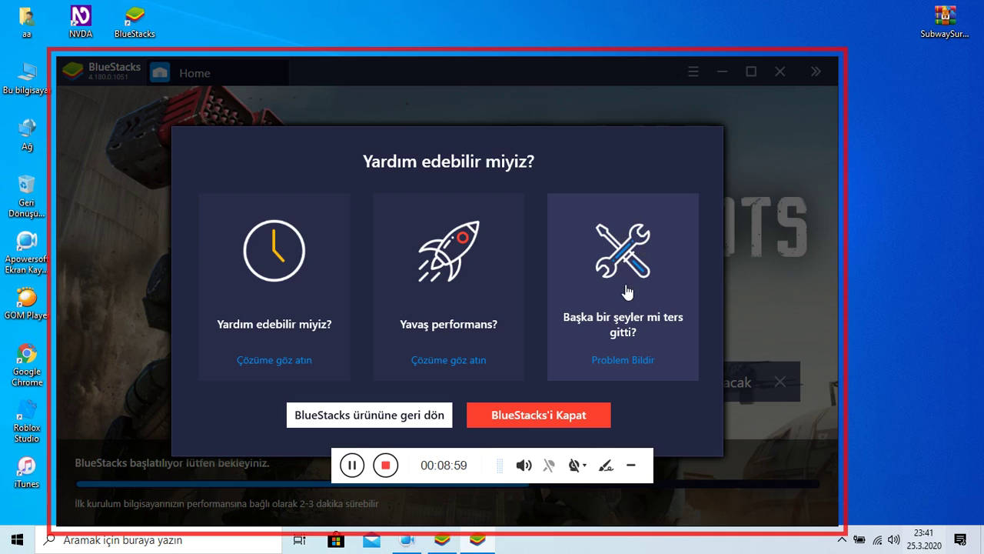
click(629, 359)
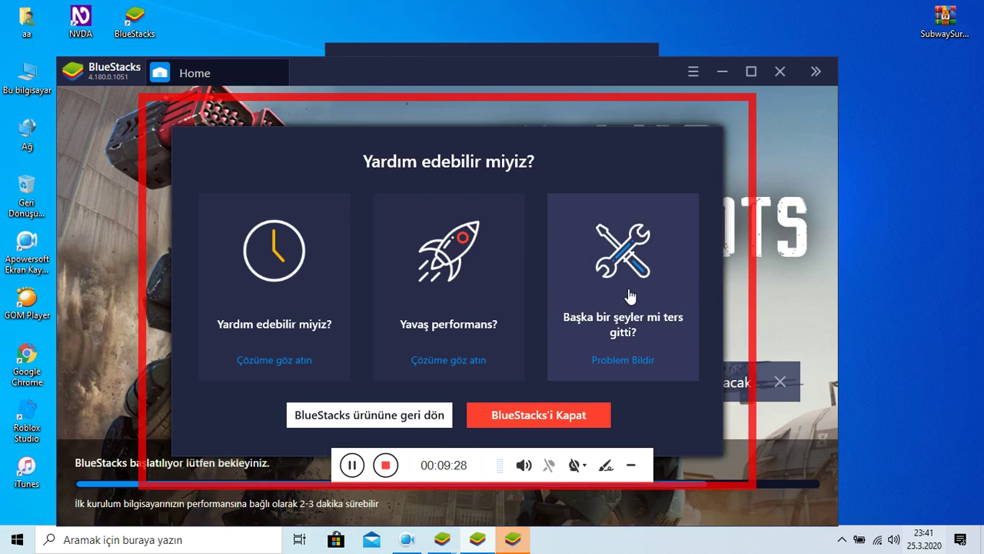
click(629, 294)
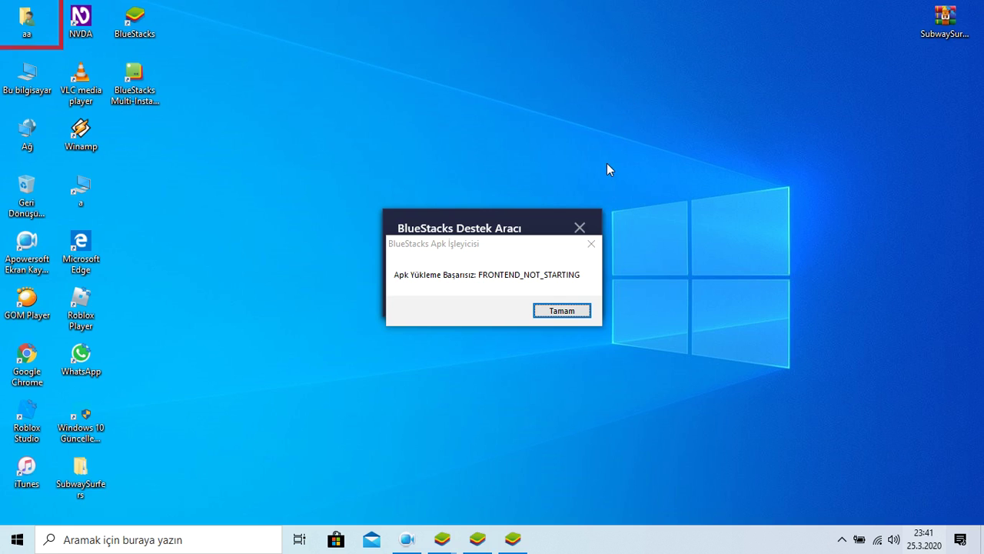
- Close the BlueStacks Destek Aracı and BlueStacks Apk İşleyicisi message windows
click(568, 232)
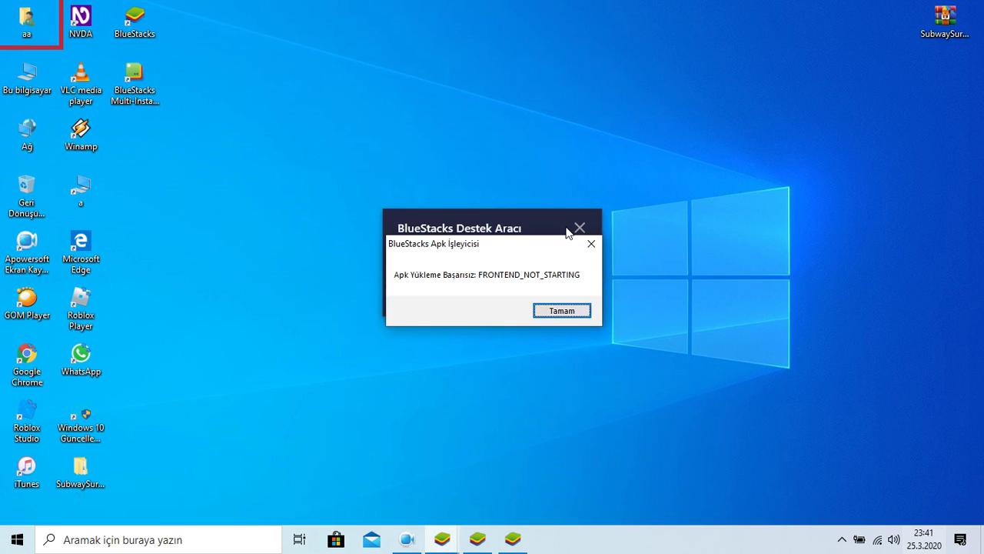
click(566, 229)
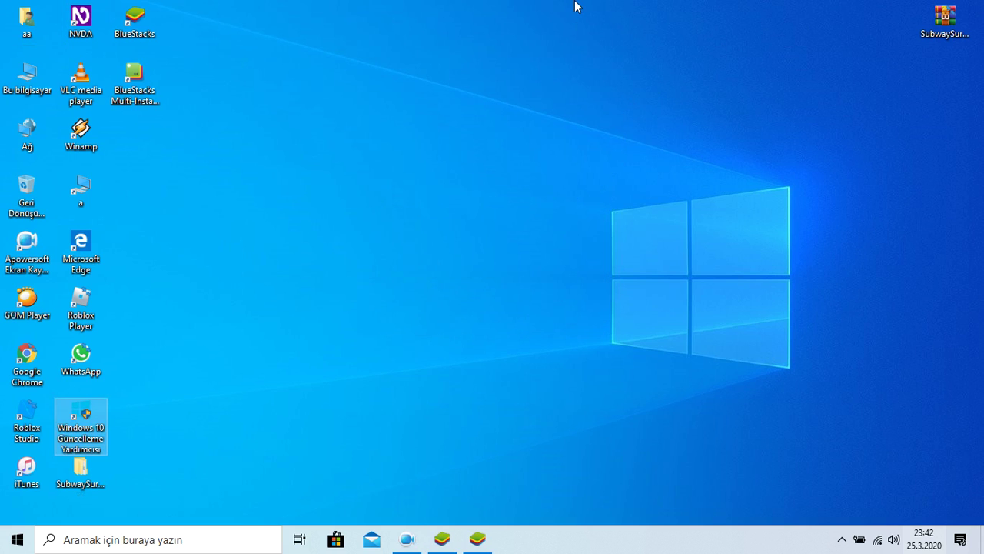
key(Left)
key(Down)
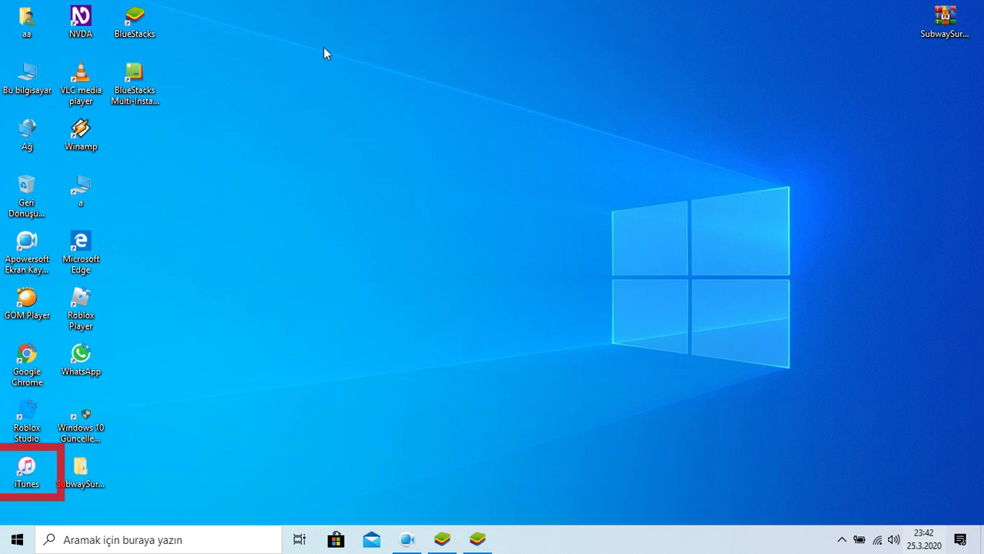
key(Down)
key(Up)
key(Down)
key(Down)
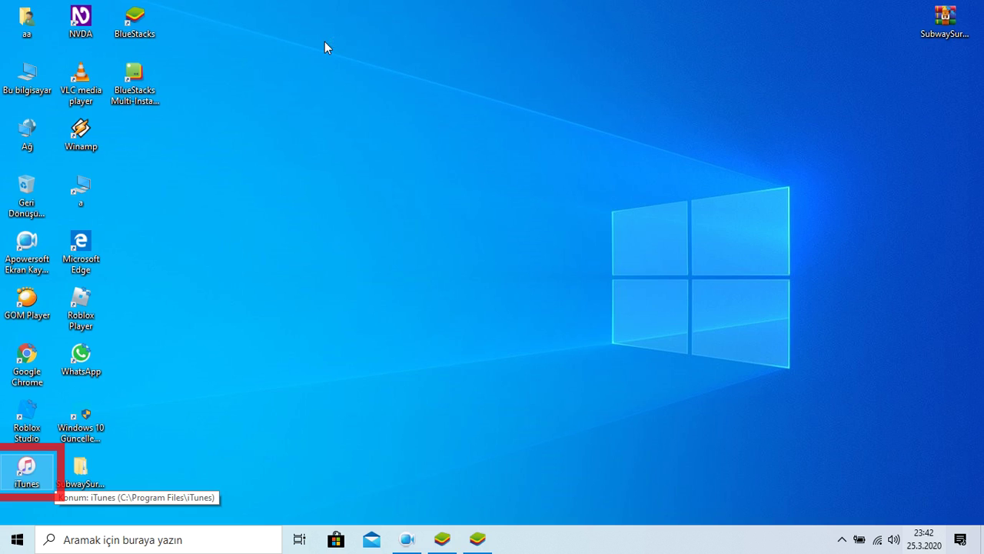
- Restart the NVDA screen reader by choosing Yeniden başlat in its exit dialog
key(Insert+q)
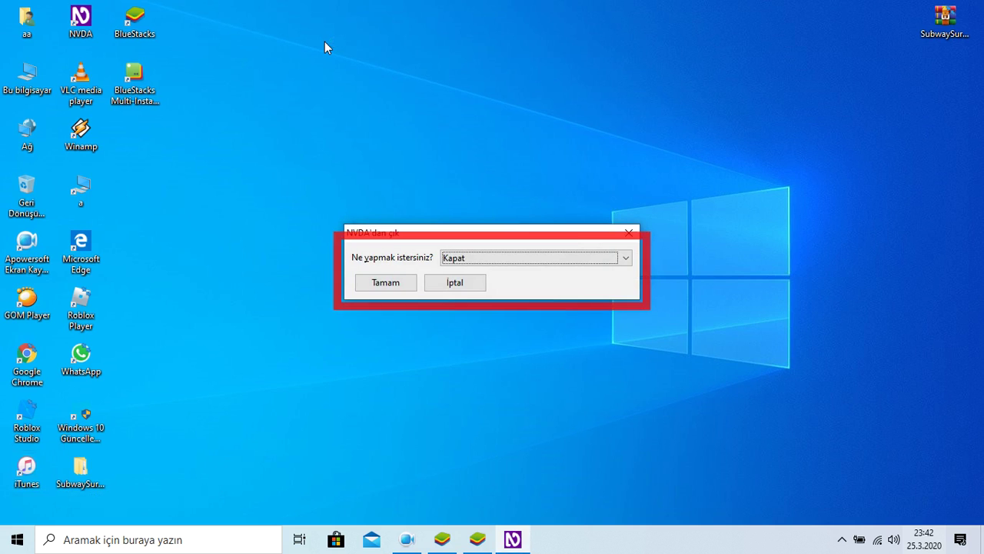
key(Down)
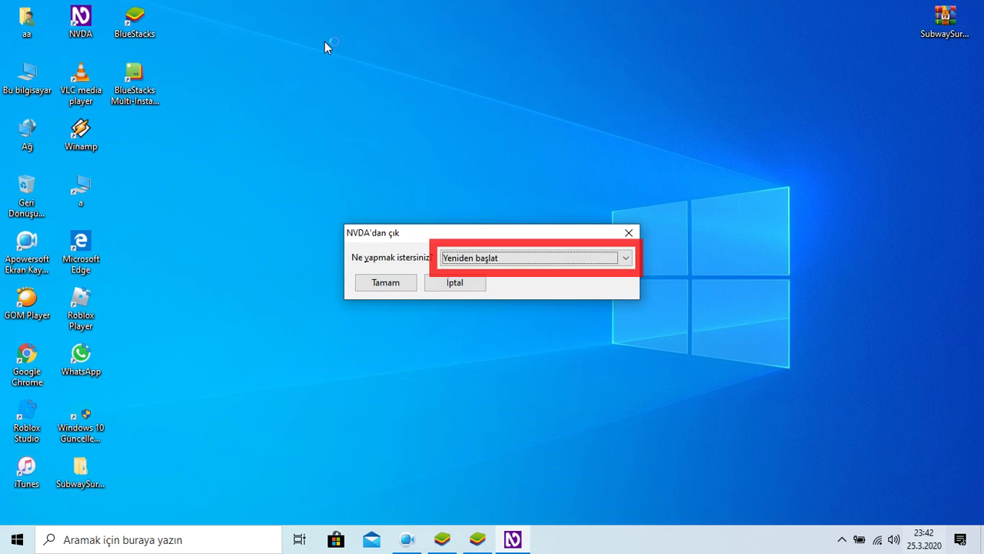
key(Return)
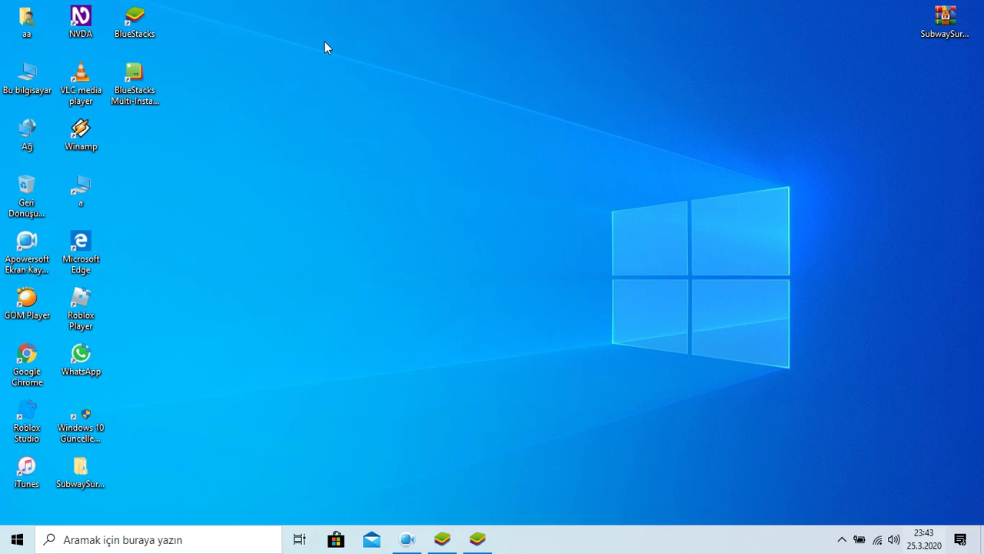
- Show all open windows in Task View and switch to the screen recorder's window
key(Tab)
key(Tab)
key(Tab)
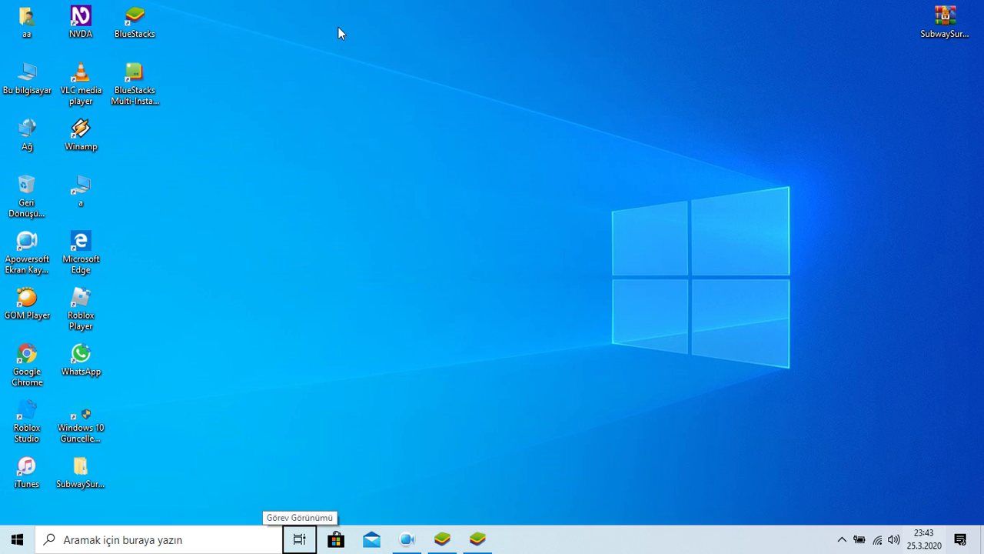
key(Return)
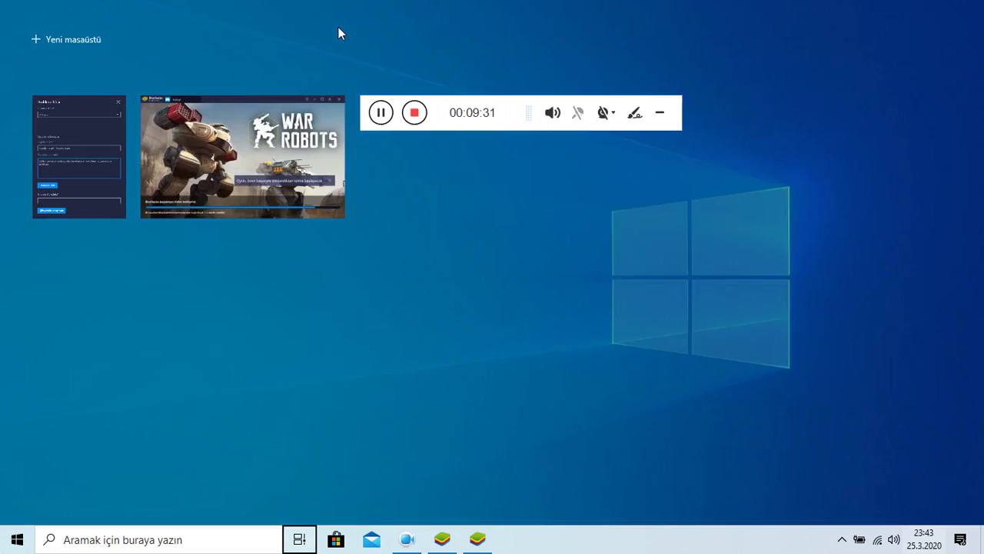
key(Tab)
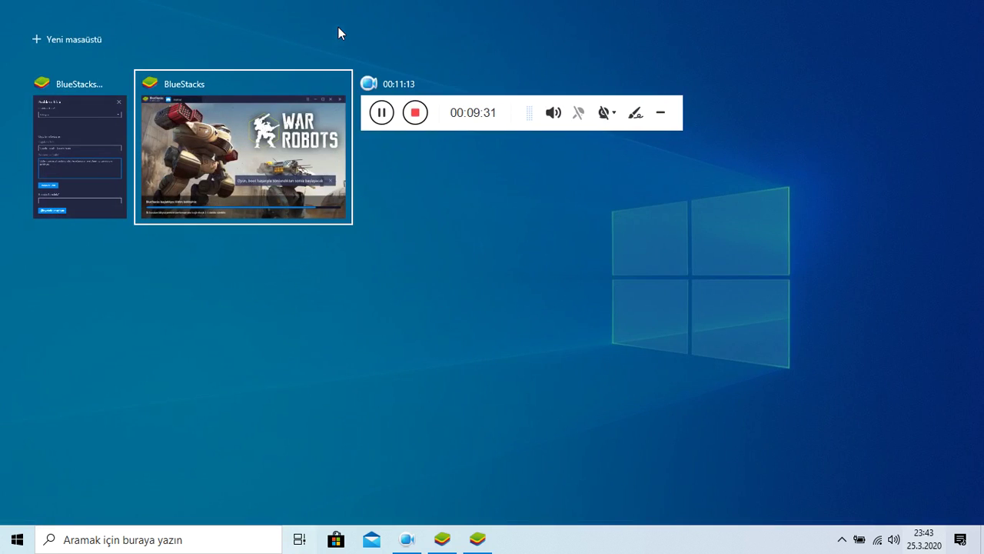
key(Right)
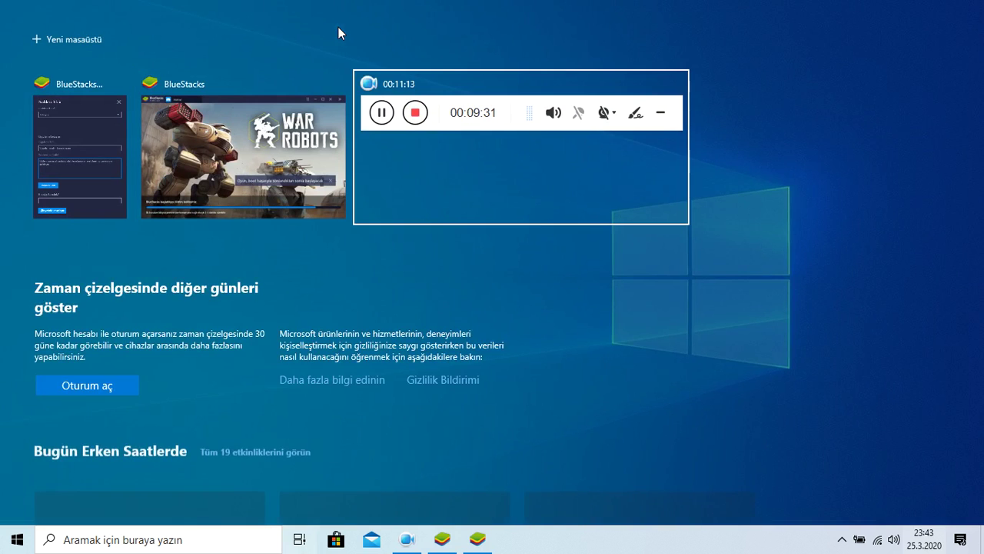
key(Return)
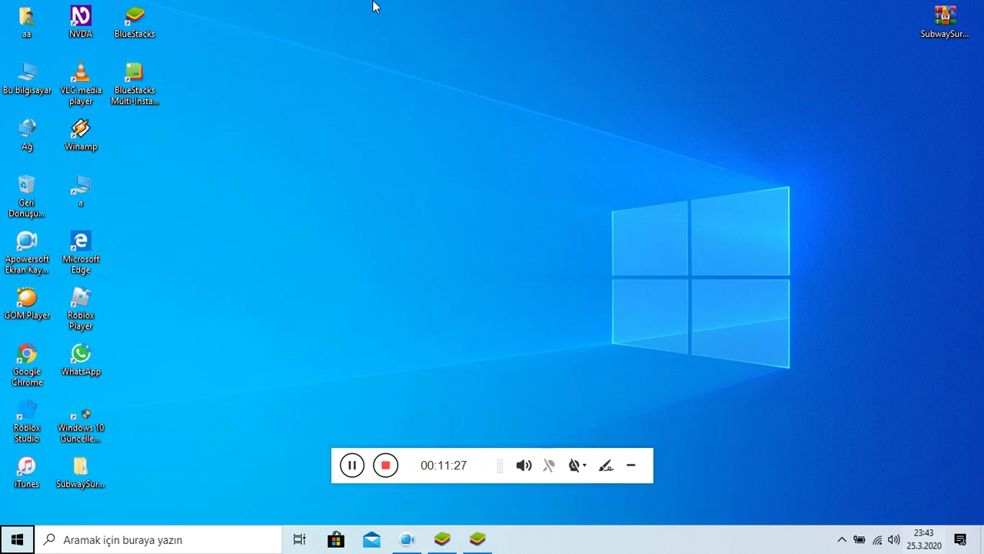
- Close the BlueStacks problem report window from Task View and leave the window overview
key(super+Tab)
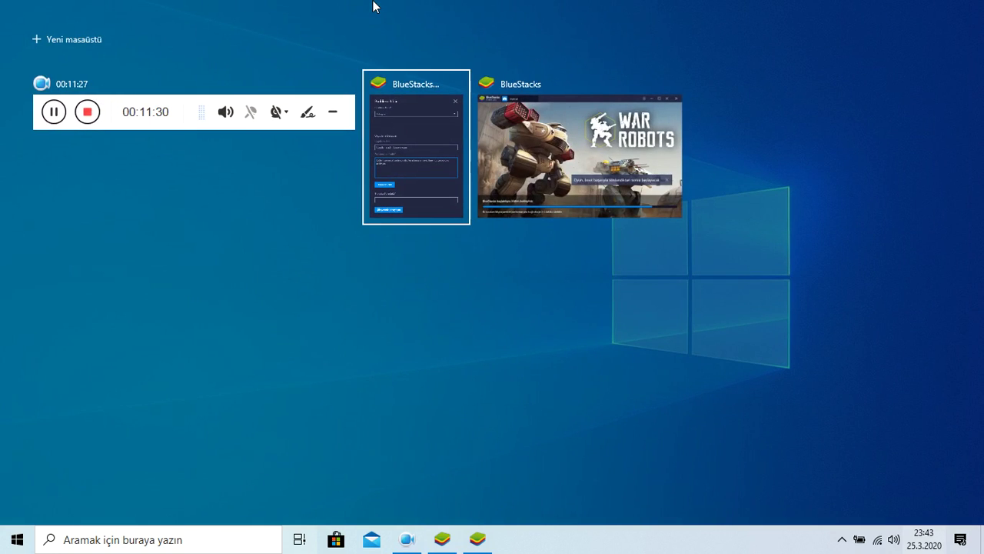
key(Delete)
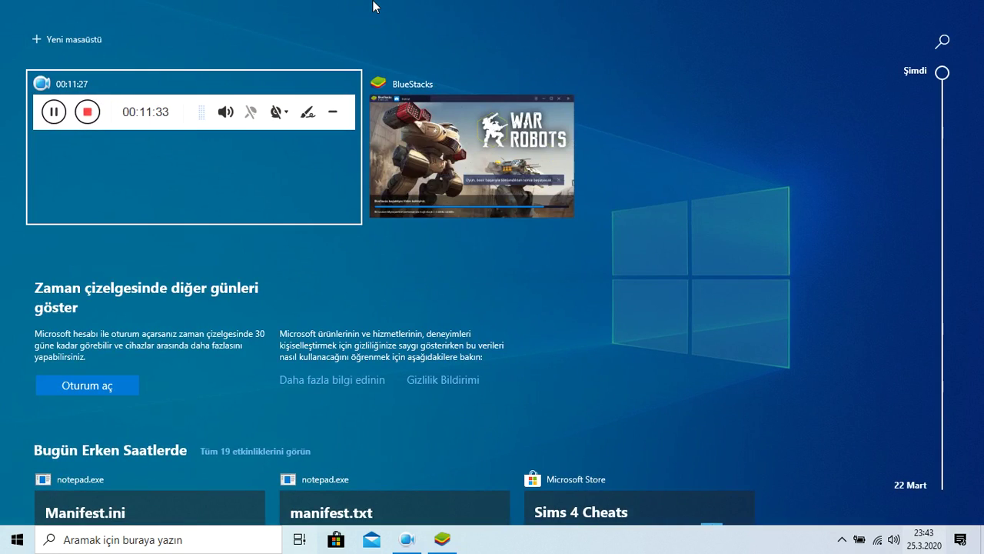
key(Right)
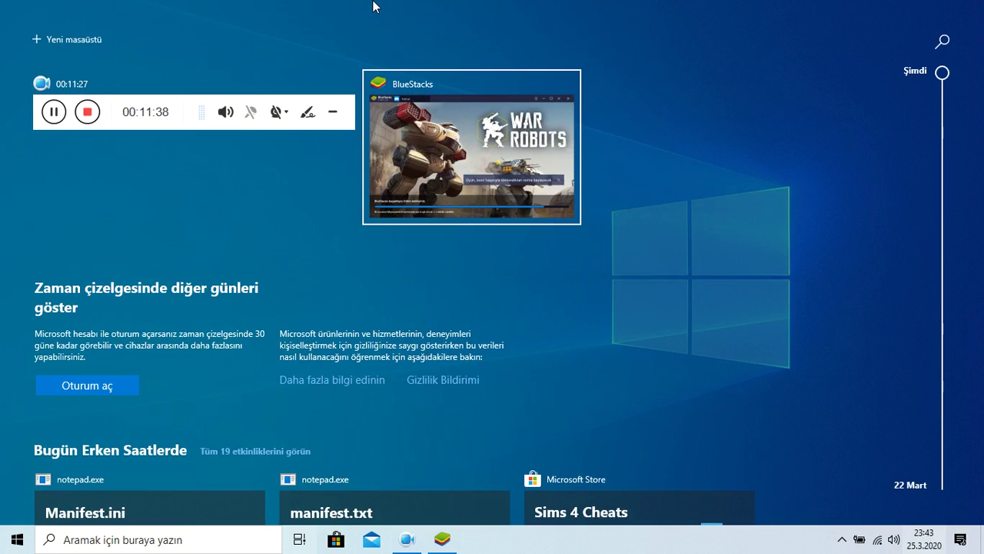
key(Escape)
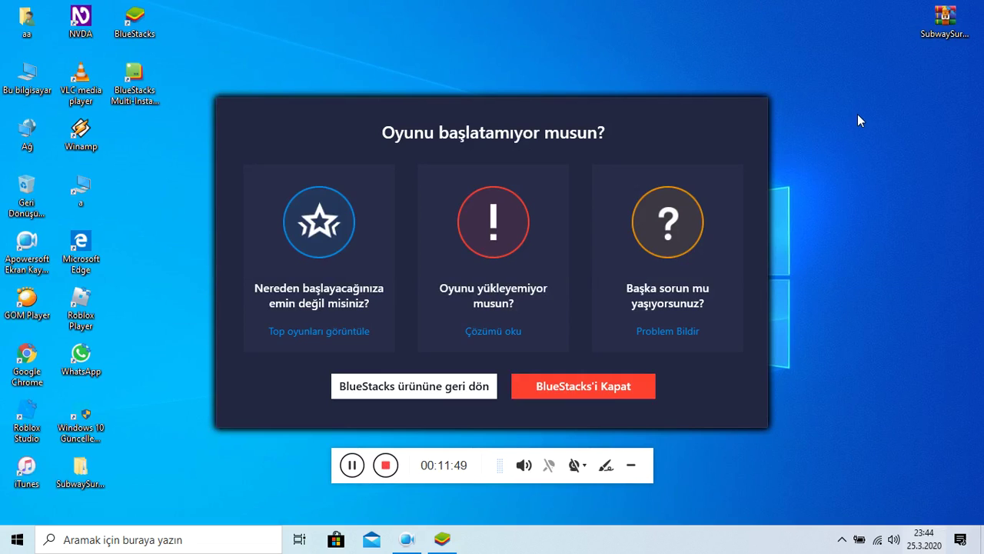
- Open and close the Problem Bildir form, choose Top oyunları görüntüle in the help dialog and acknowledge the support tool message
click(667, 209)
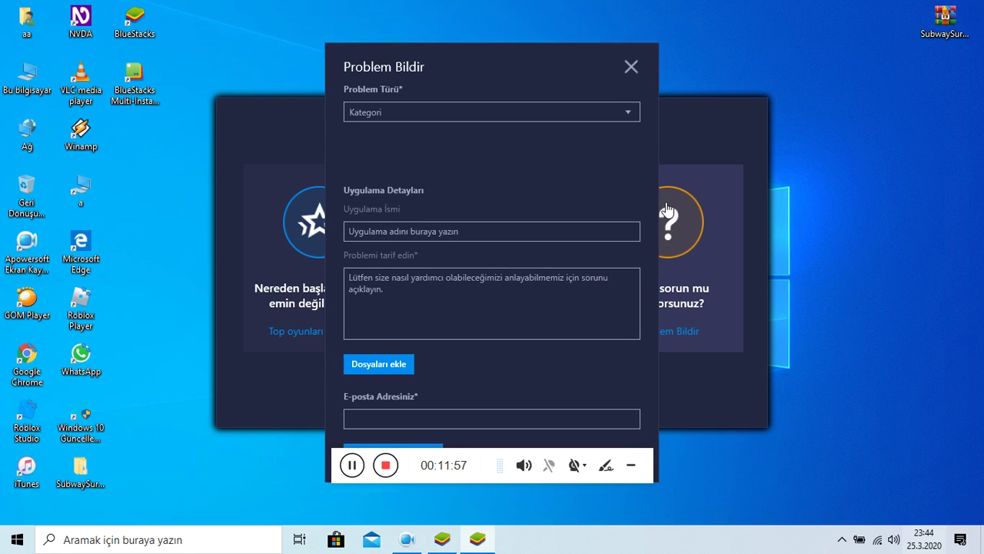
key(Escape)
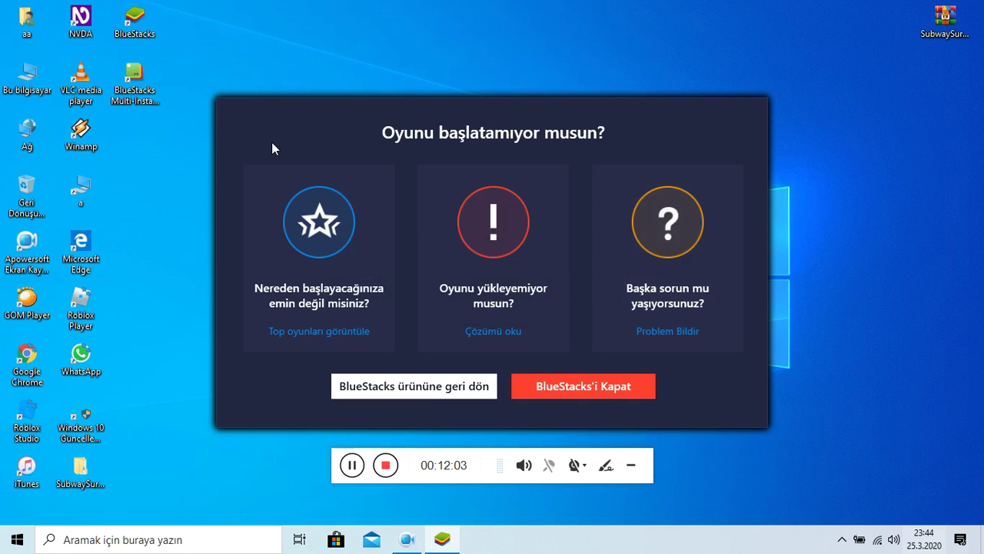
click(315, 203)
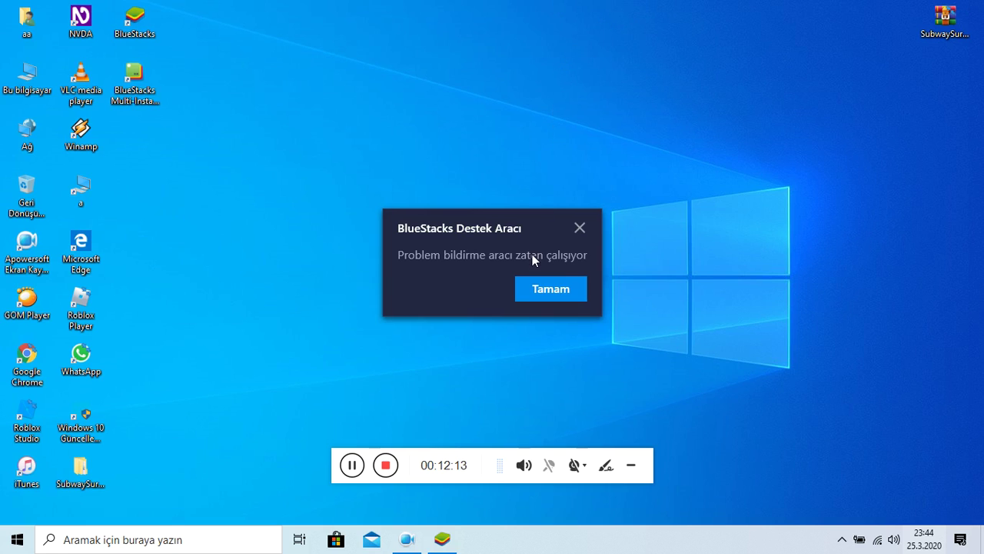
click(538, 290)
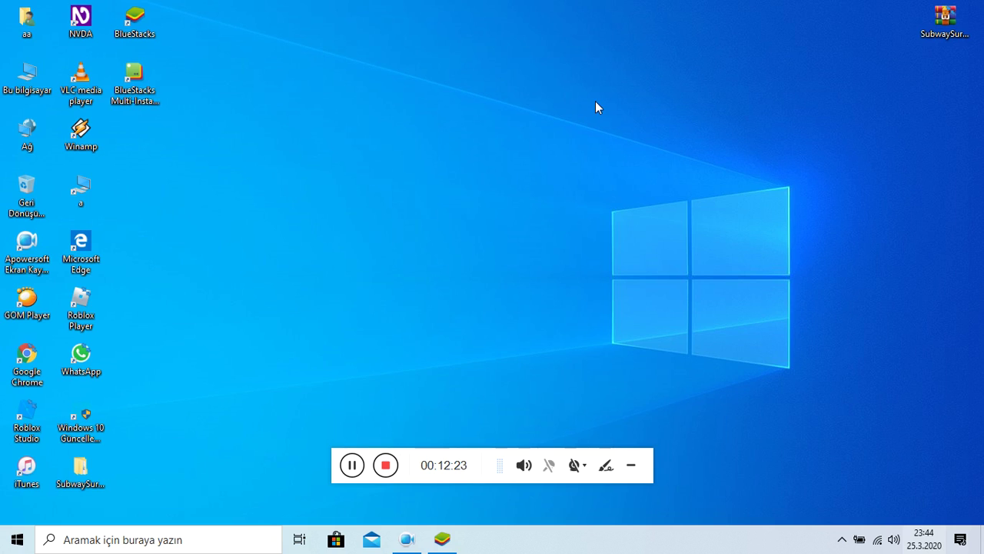
- Start the NVDA screen reader from its desktop shortcut
key(n)
key(n)
key(Return)
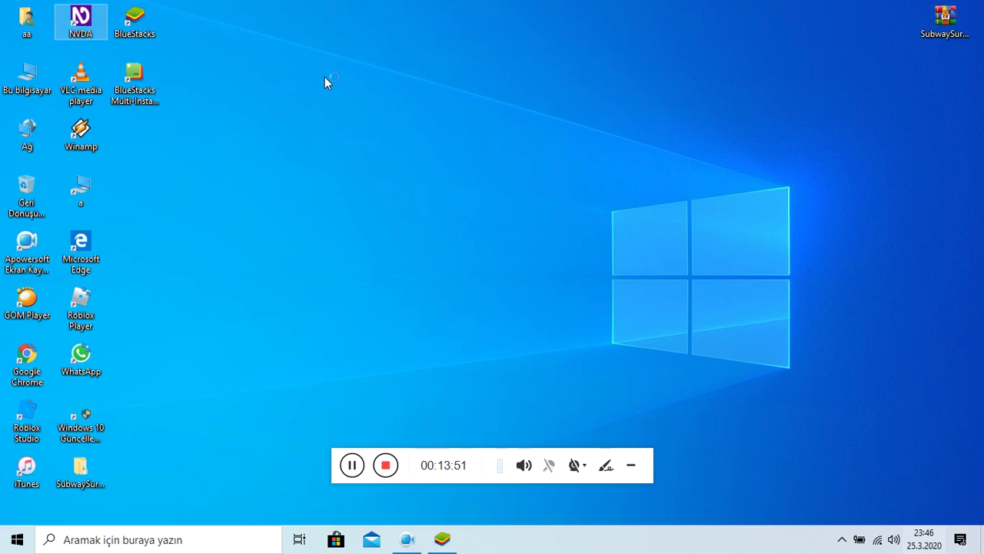